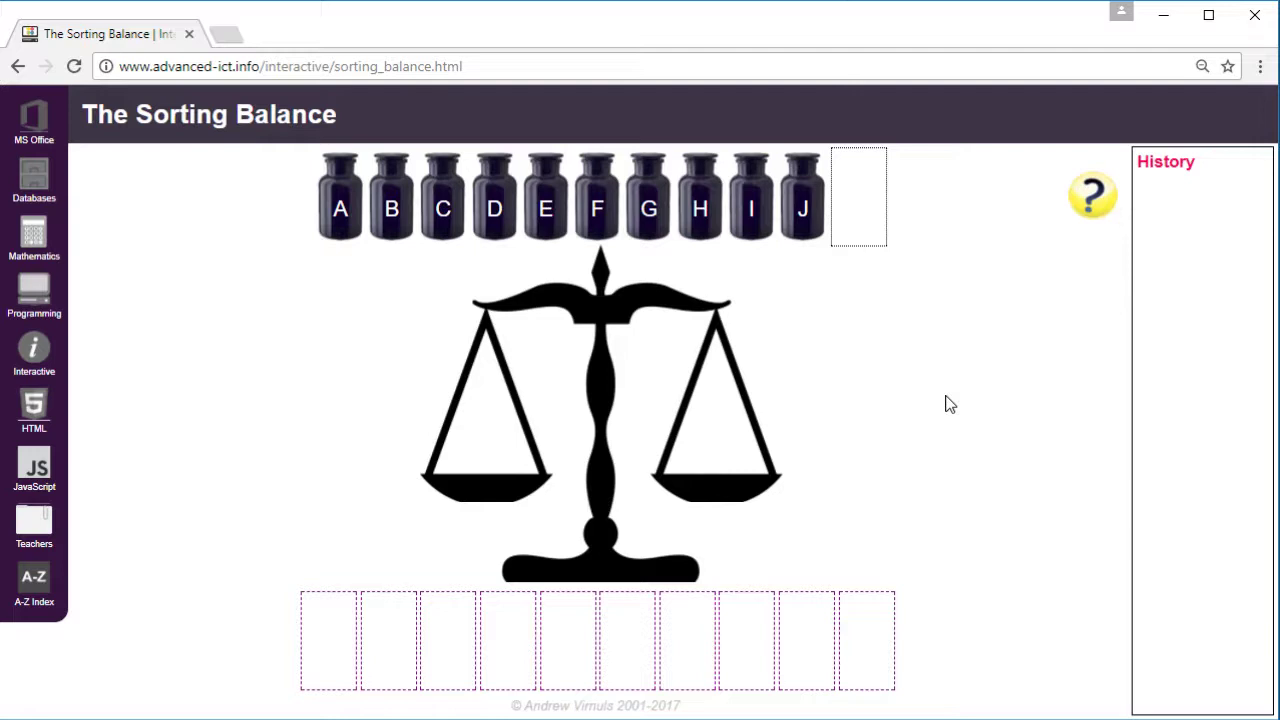
- Read the game's help on weighing, placing and returning jars, then close the help
{"action": "left_click", "coordinate": [1087, 203]}
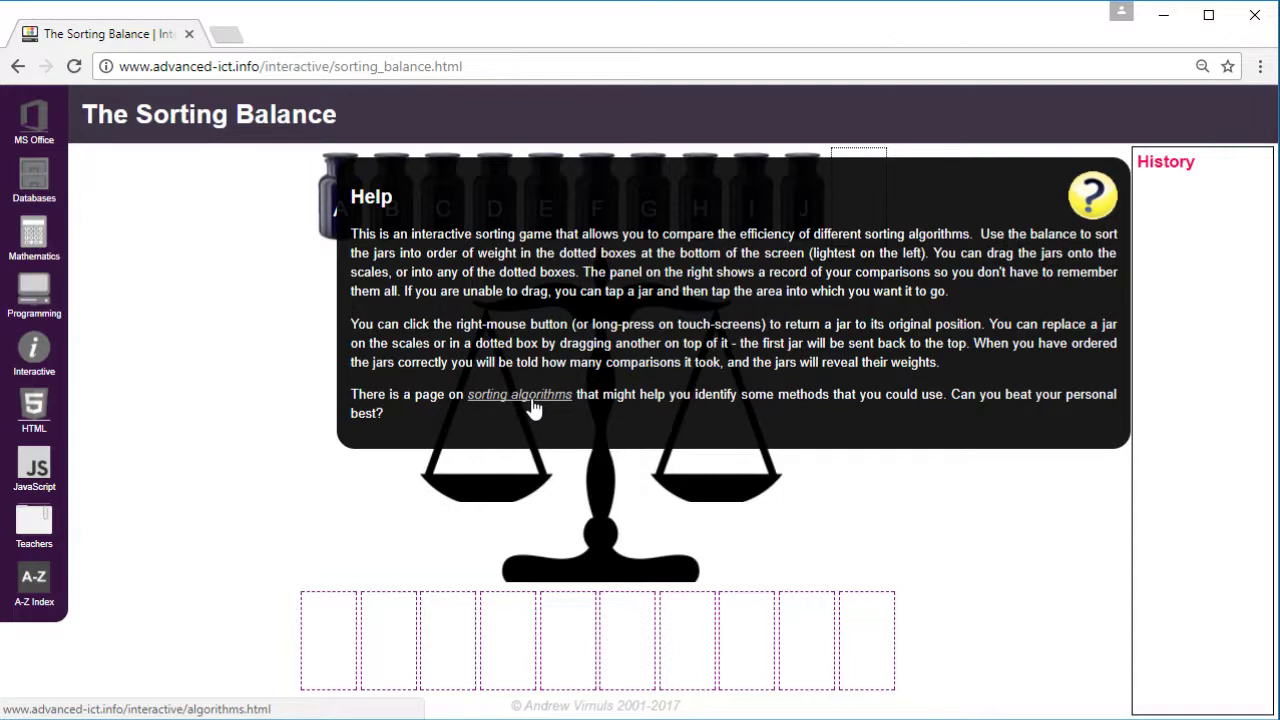
{"action": "left_click", "coordinate": [198, 436]}
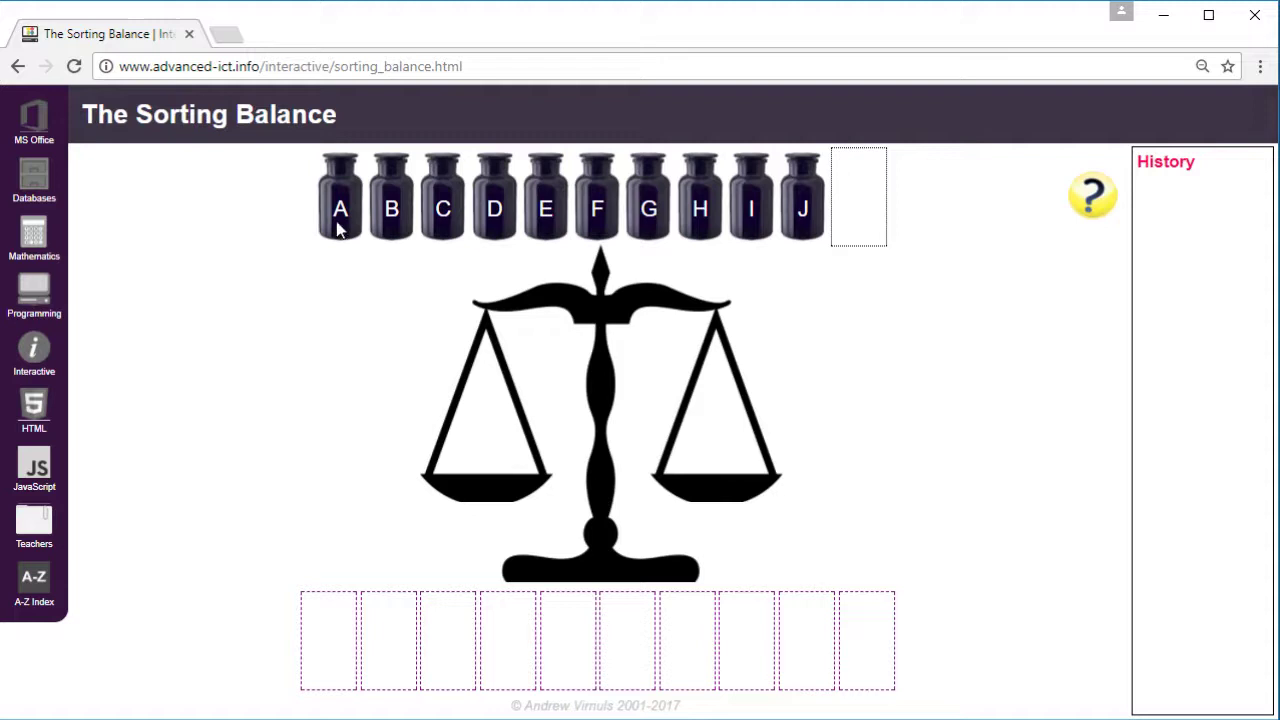
- Weigh jars A to J in turn, keeping the heavier jar on the balance each time, and place jar I in the tenth box
{"action": "left_click_drag", "start_coordinate": [340, 228], "coordinate": [478, 461]}
{"action": "left_click_drag", "start_coordinate": [396, 228], "coordinate": [722, 420]}
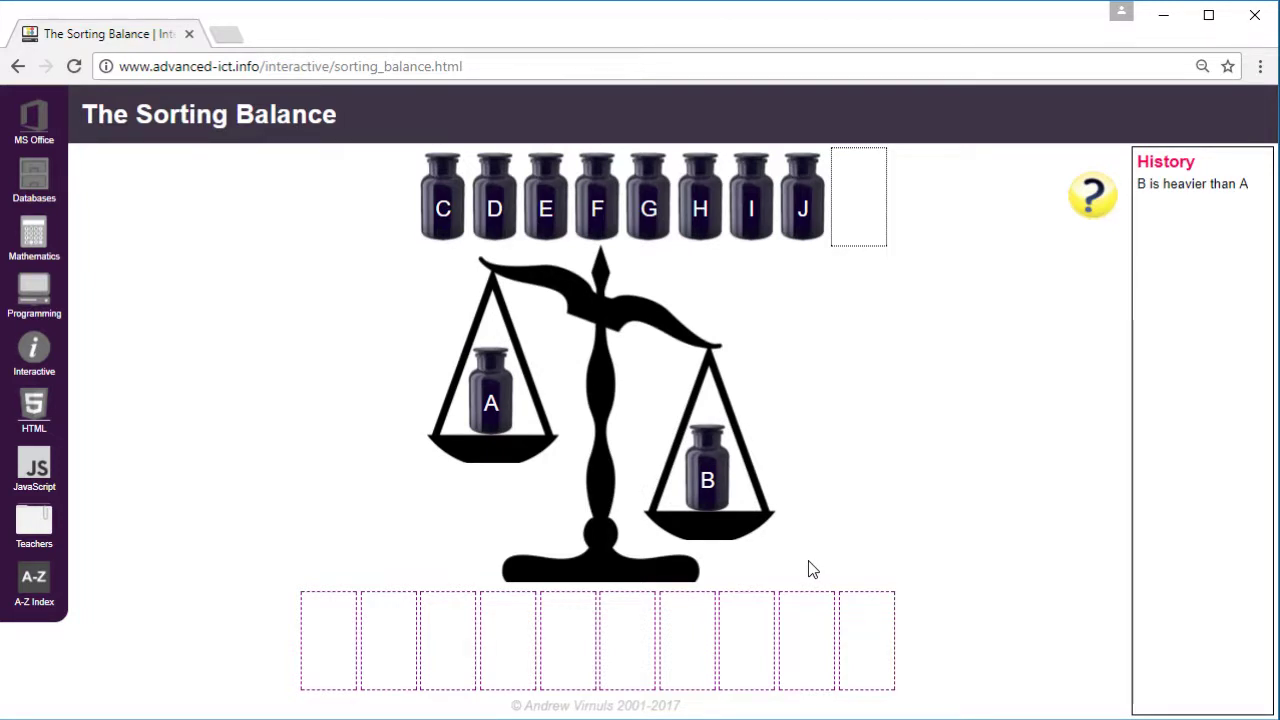
{"action": "left_click_drag", "start_coordinate": [448, 205], "coordinate": [492, 398]}
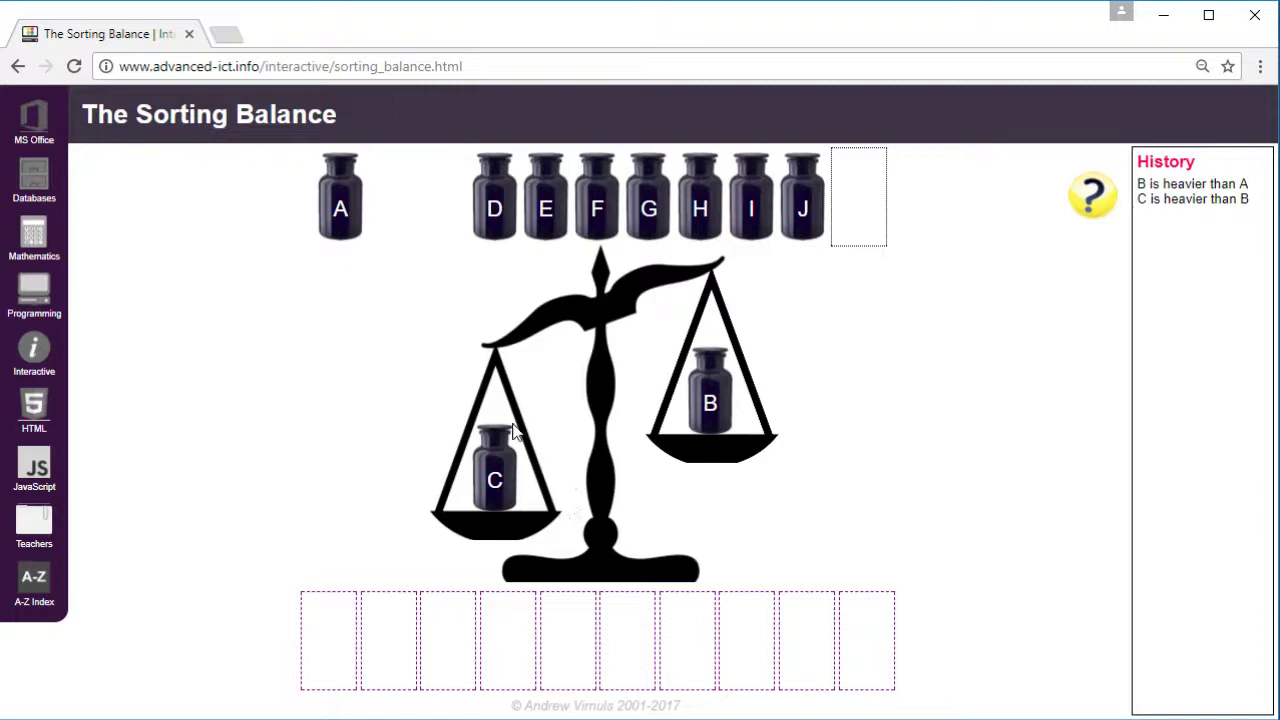
{"action": "left_click_drag", "start_coordinate": [518, 232], "coordinate": [718, 418]}
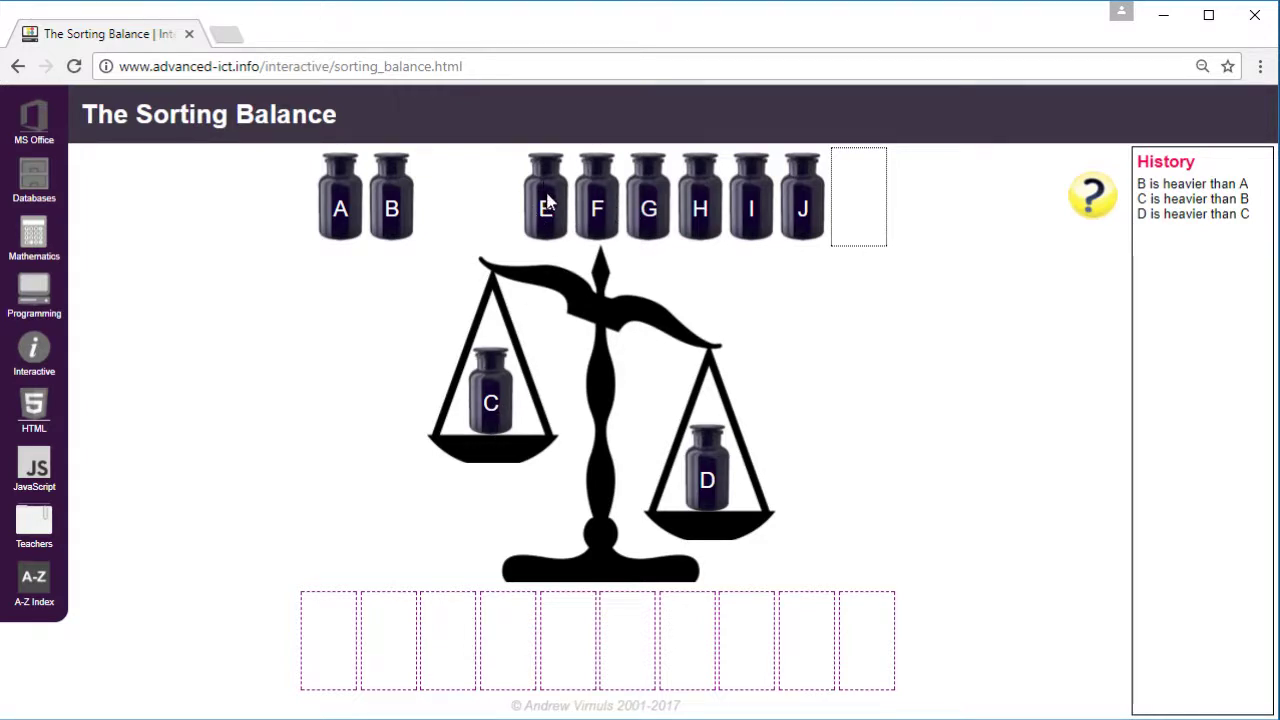
{"action": "left_click_drag", "start_coordinate": [546, 203], "coordinate": [497, 396]}
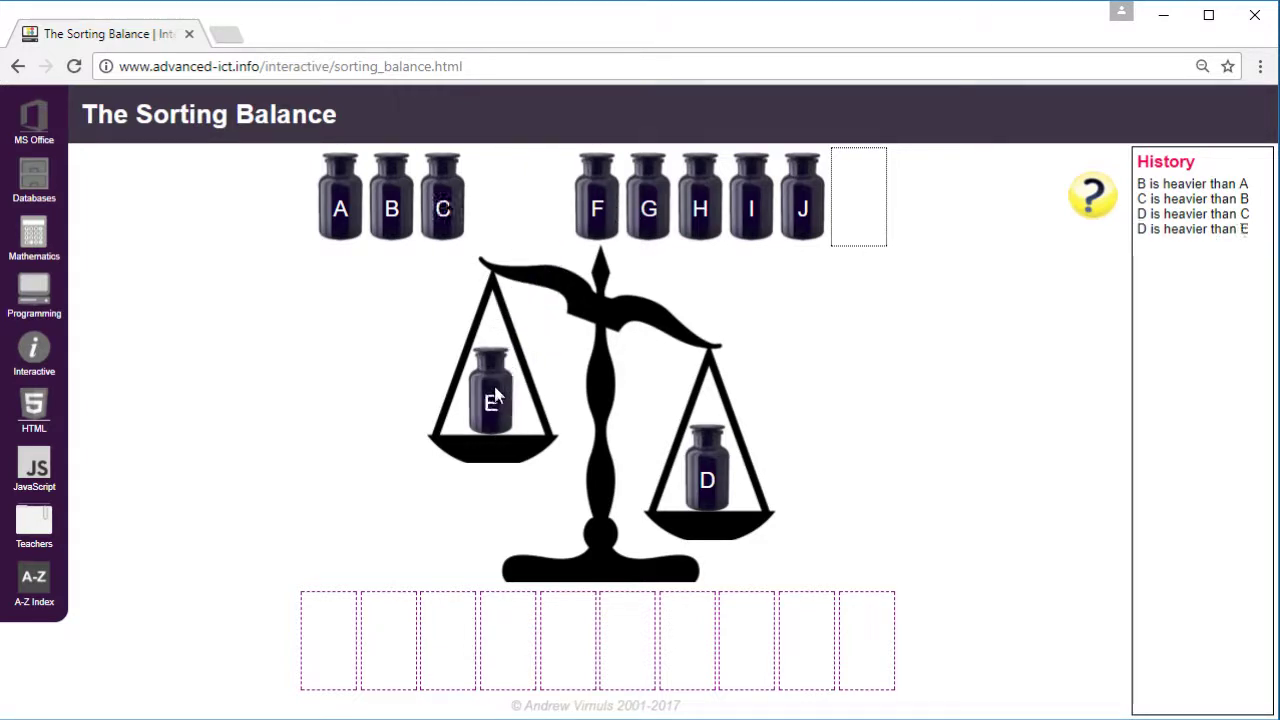
{"action": "left_click_drag", "start_coordinate": [597, 210], "coordinate": [518, 378]}
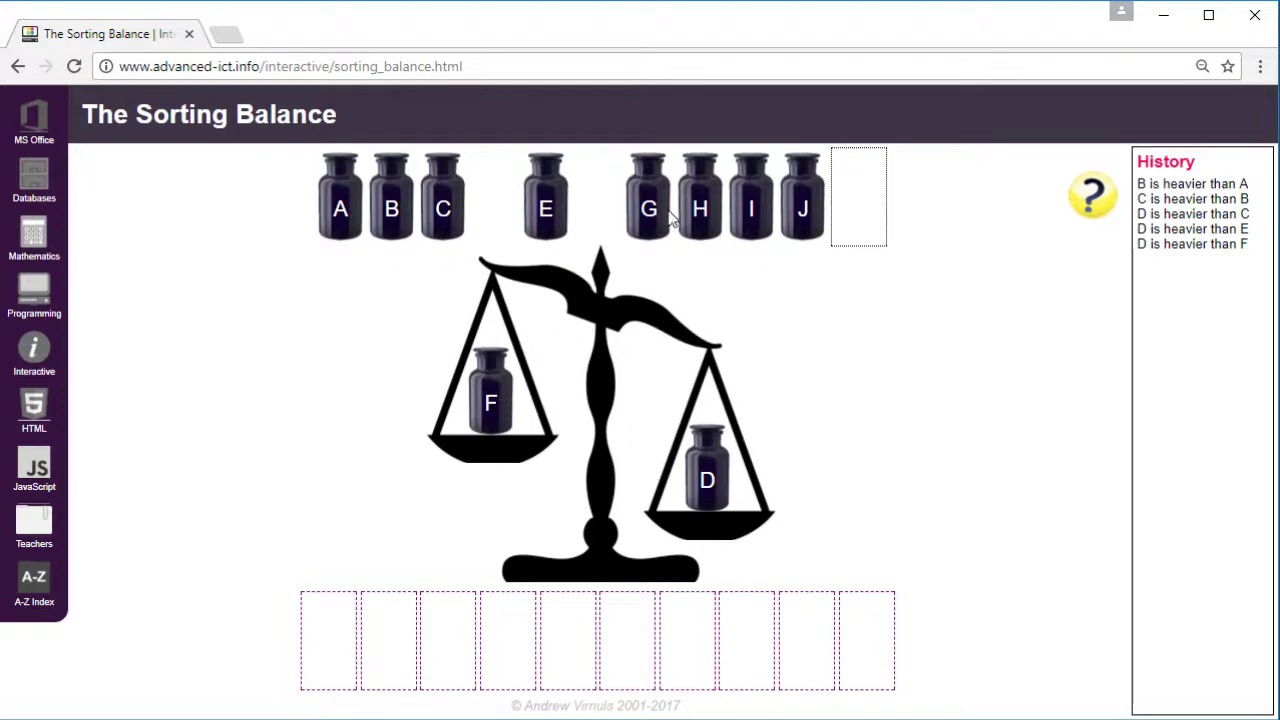
{"action": "left_click_drag", "start_coordinate": [660, 215], "coordinate": [536, 388]}
{"action": "left_click_drag", "start_coordinate": [705, 220], "coordinate": [497, 390]}
{"action": "left_click_drag", "start_coordinate": [755, 218], "coordinate": [527, 390]}
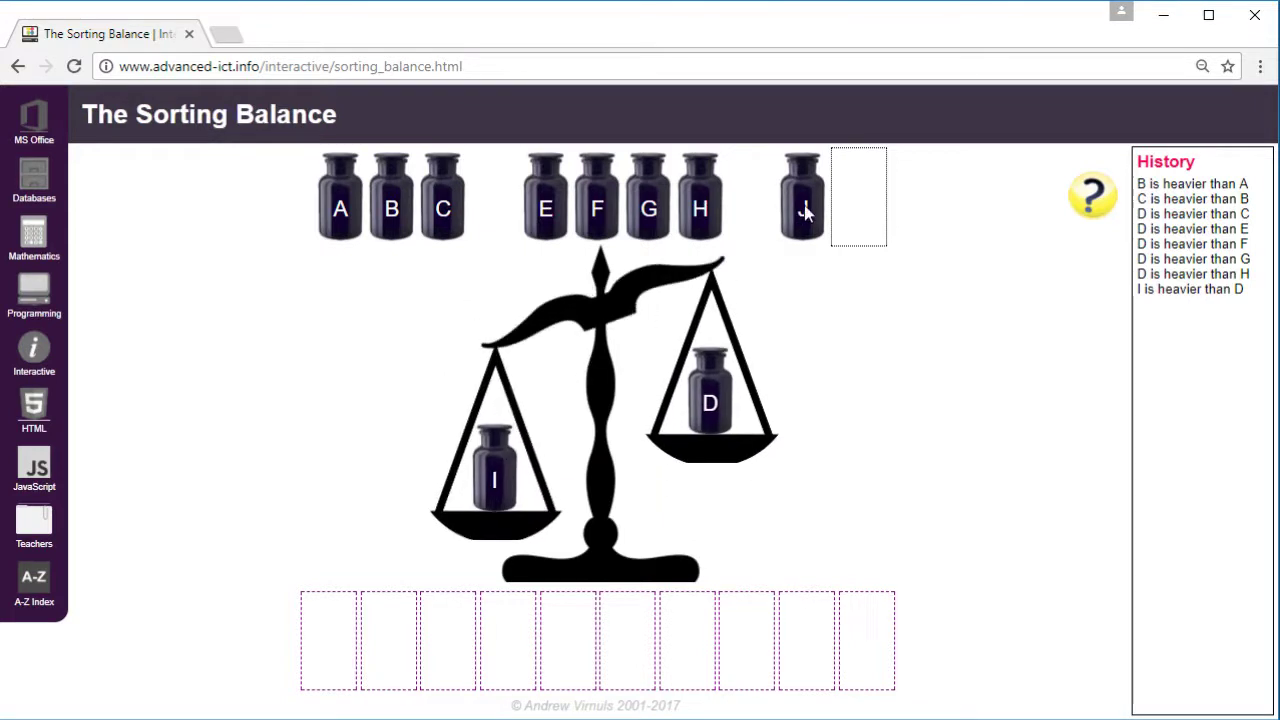
{"action": "left_click_drag", "start_coordinate": [806, 208], "coordinate": [717, 397]}
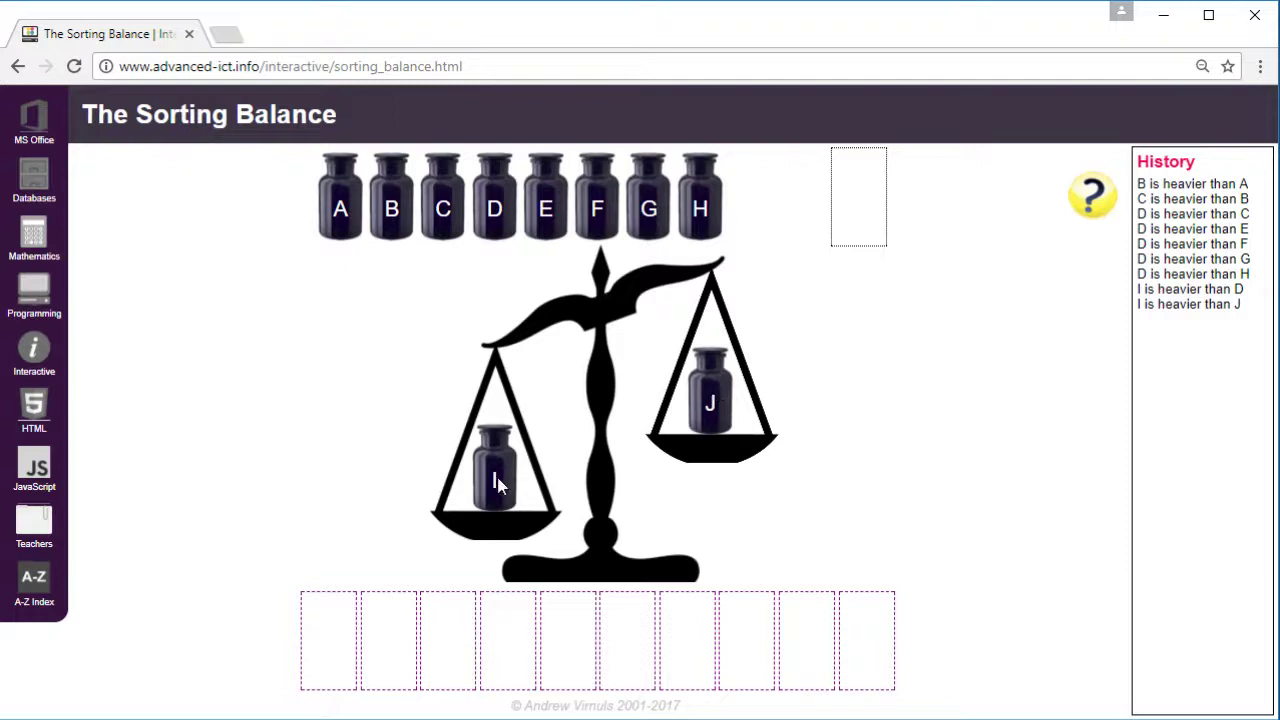
{"action": "left_click_drag", "start_coordinate": [497, 486], "coordinate": [868, 652]}
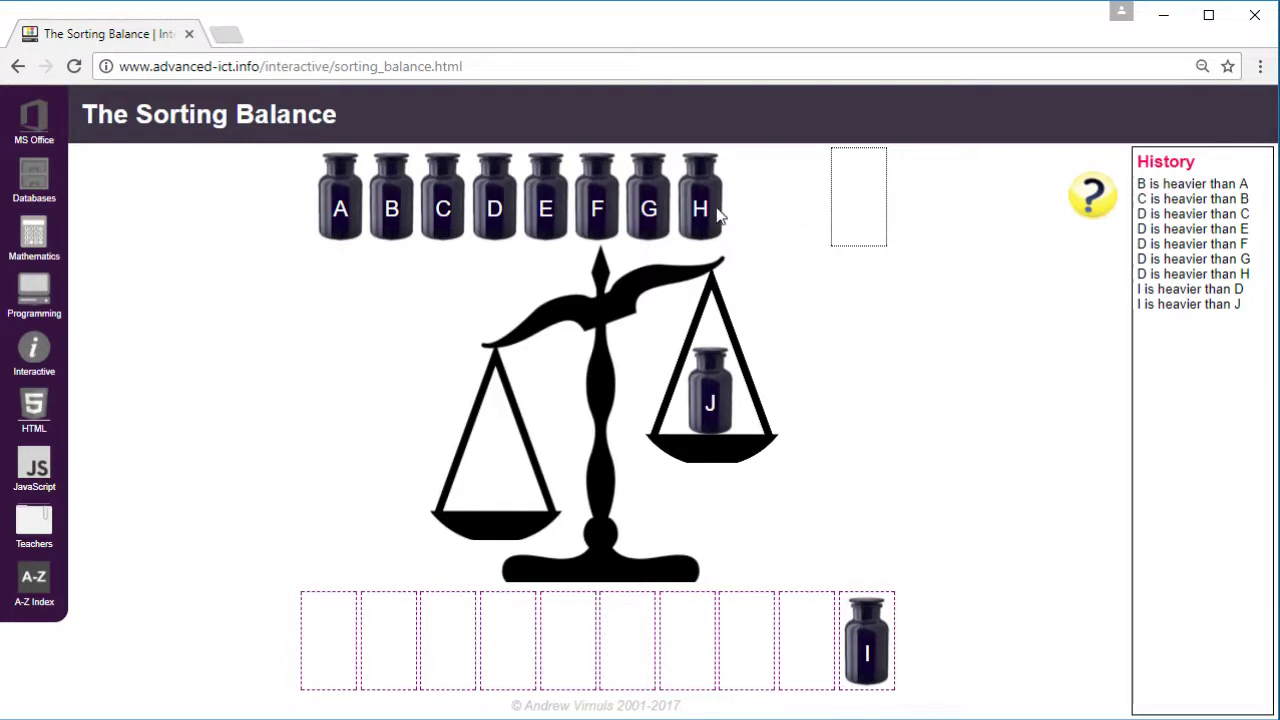
- Compare jar J with H and G, continue with the heavier jar through F to A, and place jar D in the ninth box
{"action": "left_click_drag", "start_coordinate": [712, 215], "coordinate": [494, 468]}
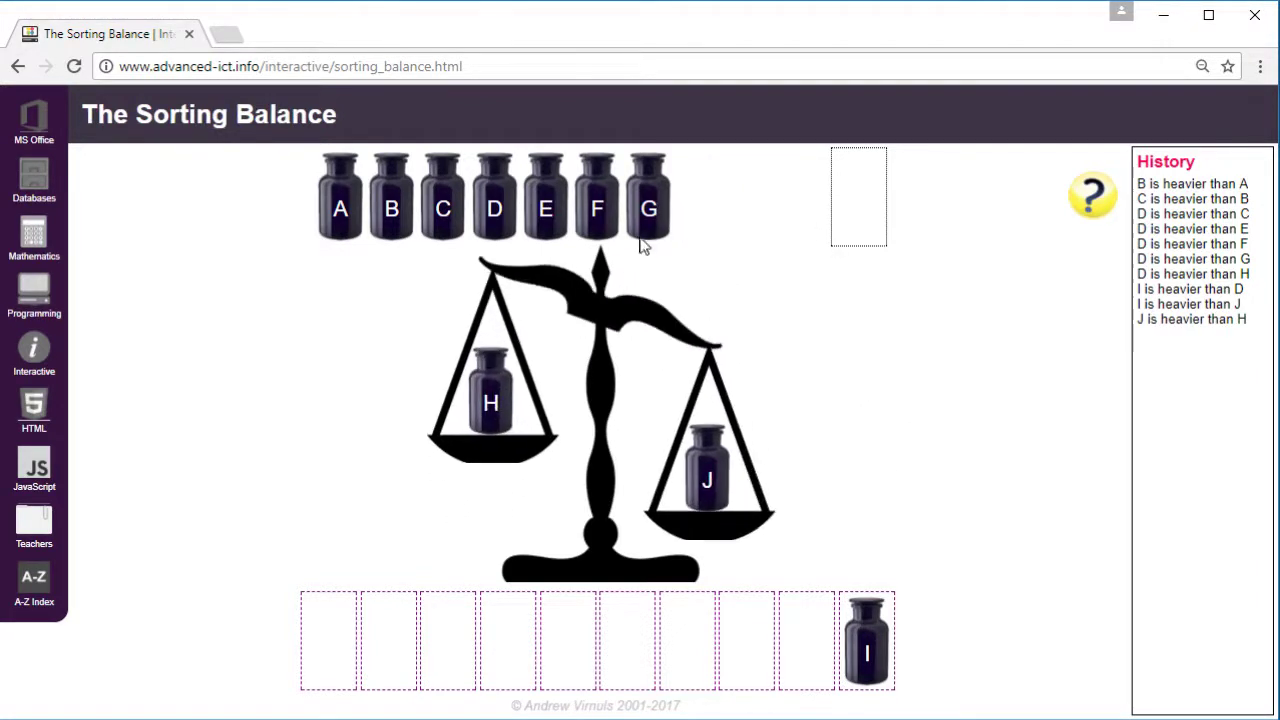
{"action": "left_click_drag", "start_coordinate": [660, 230], "coordinate": [491, 405]}
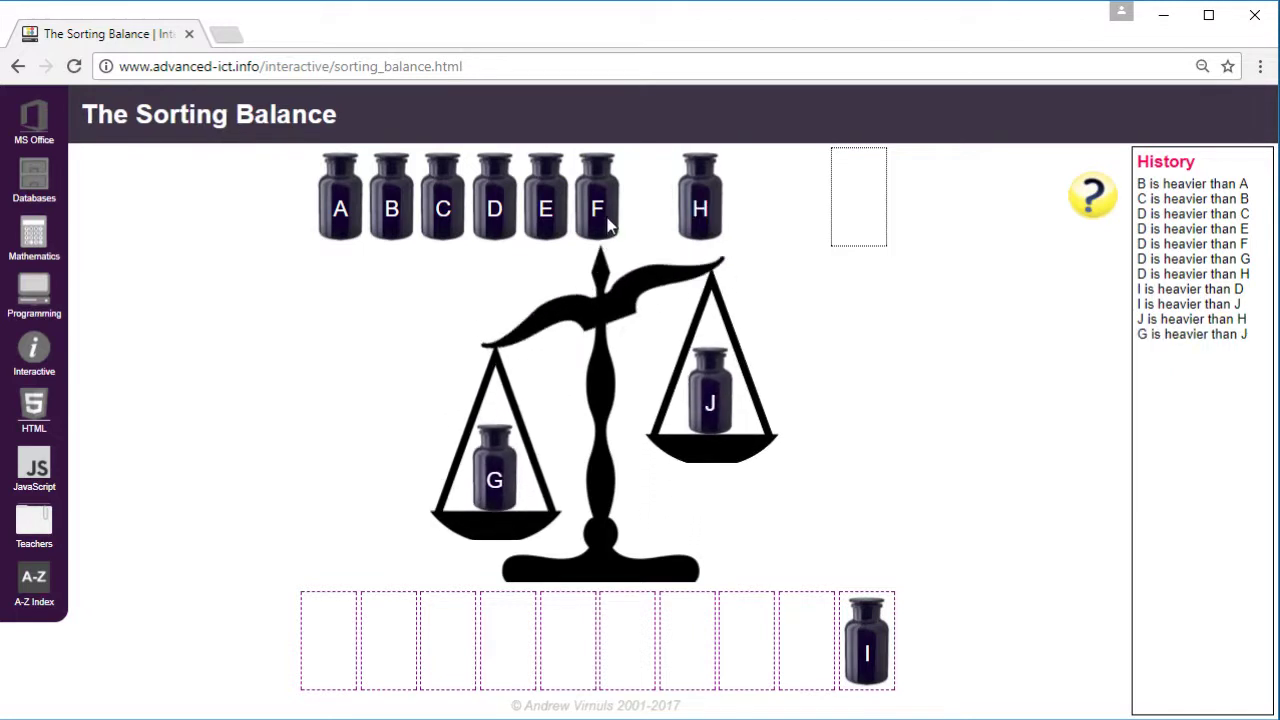
{"action": "left_click_drag", "start_coordinate": [606, 222], "coordinate": [702, 390]}
{"action": "left_click_drag", "start_coordinate": [557, 217], "coordinate": [709, 402]}
{"action": "left_click_drag", "start_coordinate": [497, 209], "coordinate": [709, 400]}
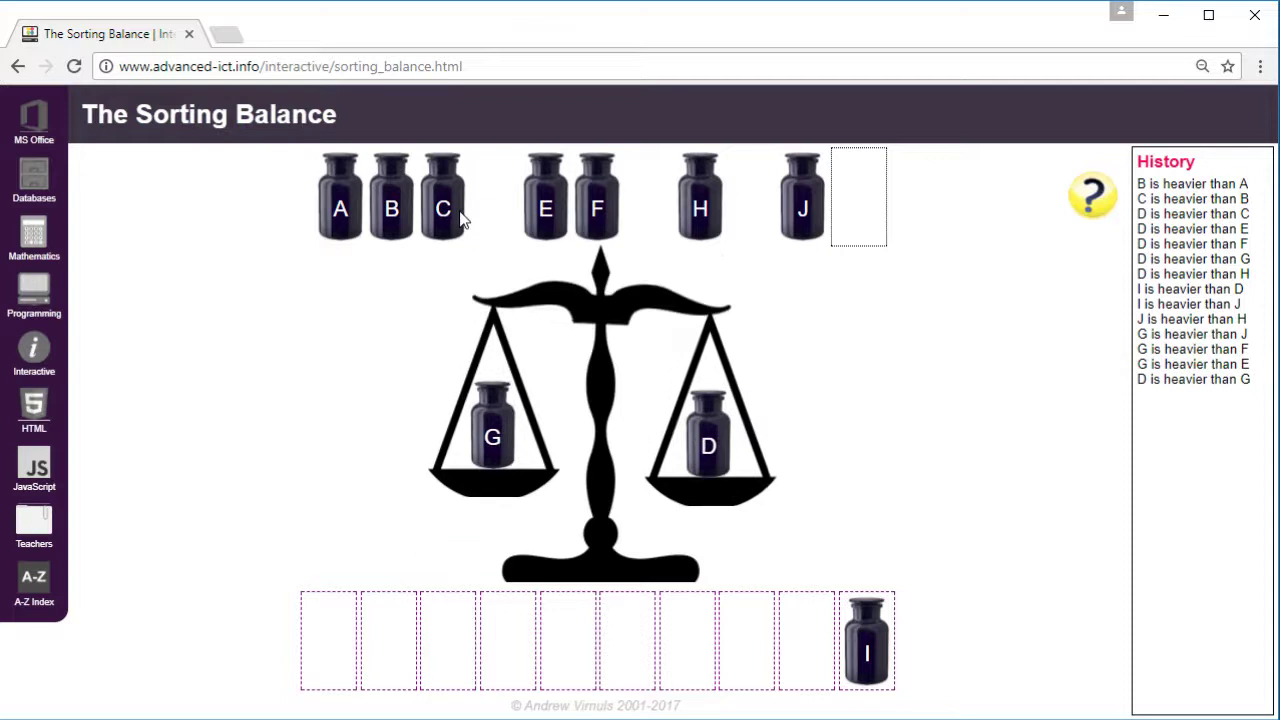
{"action": "left_click_drag", "start_coordinate": [457, 214], "coordinate": [491, 400]}
{"action": "left_click_drag", "start_coordinate": [403, 220], "coordinate": [495, 403]}
{"action": "left_click_drag", "start_coordinate": [356, 215], "coordinate": [499, 403]}
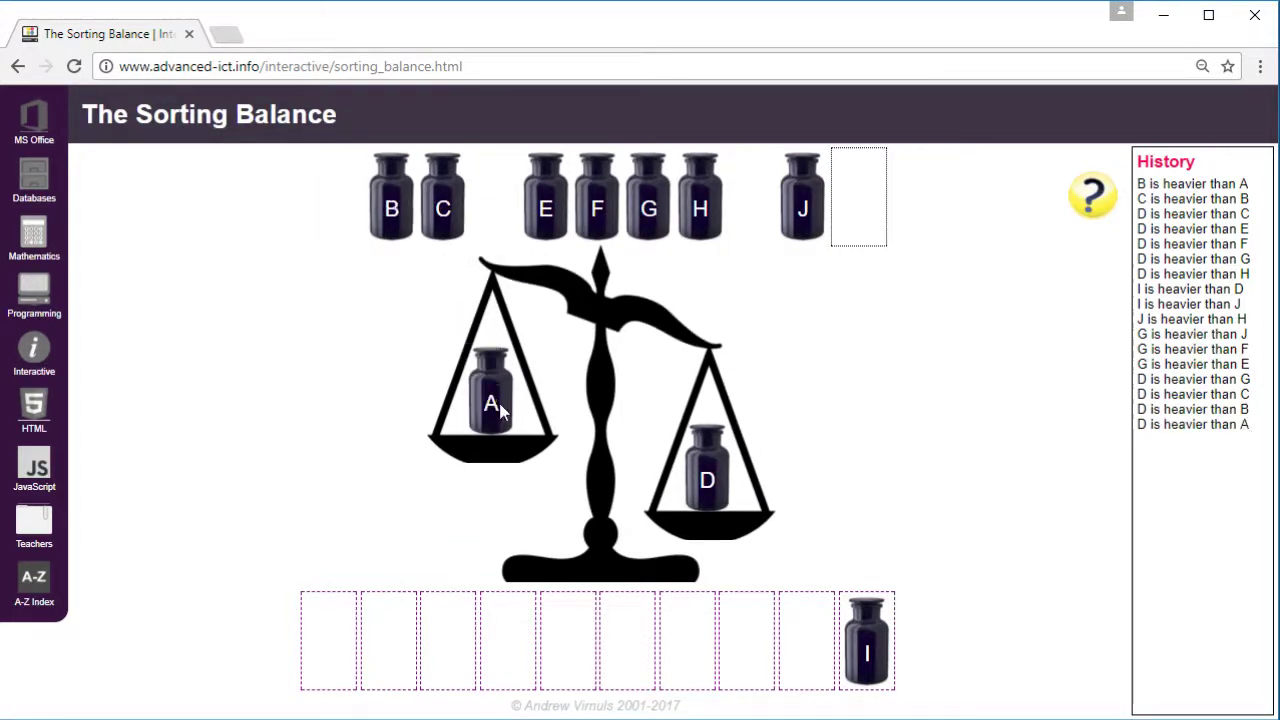
{"action": "left_click_drag", "start_coordinate": [718, 484], "coordinate": [812, 650]}
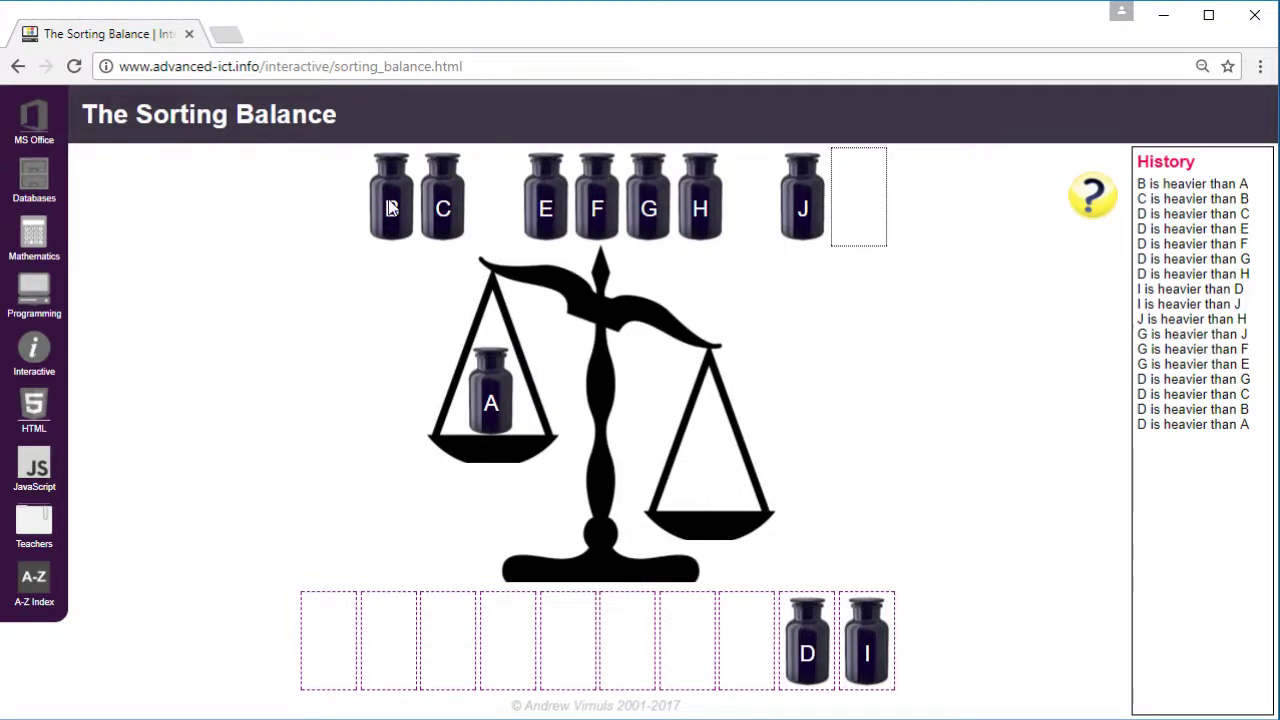
- Weigh jars A, B, C, E, F, G, H and J in turn, keeping the heavier each time, and place jar G in the eighth box
{"action": "left_click_drag", "start_coordinate": [392, 205], "coordinate": [716, 474]}
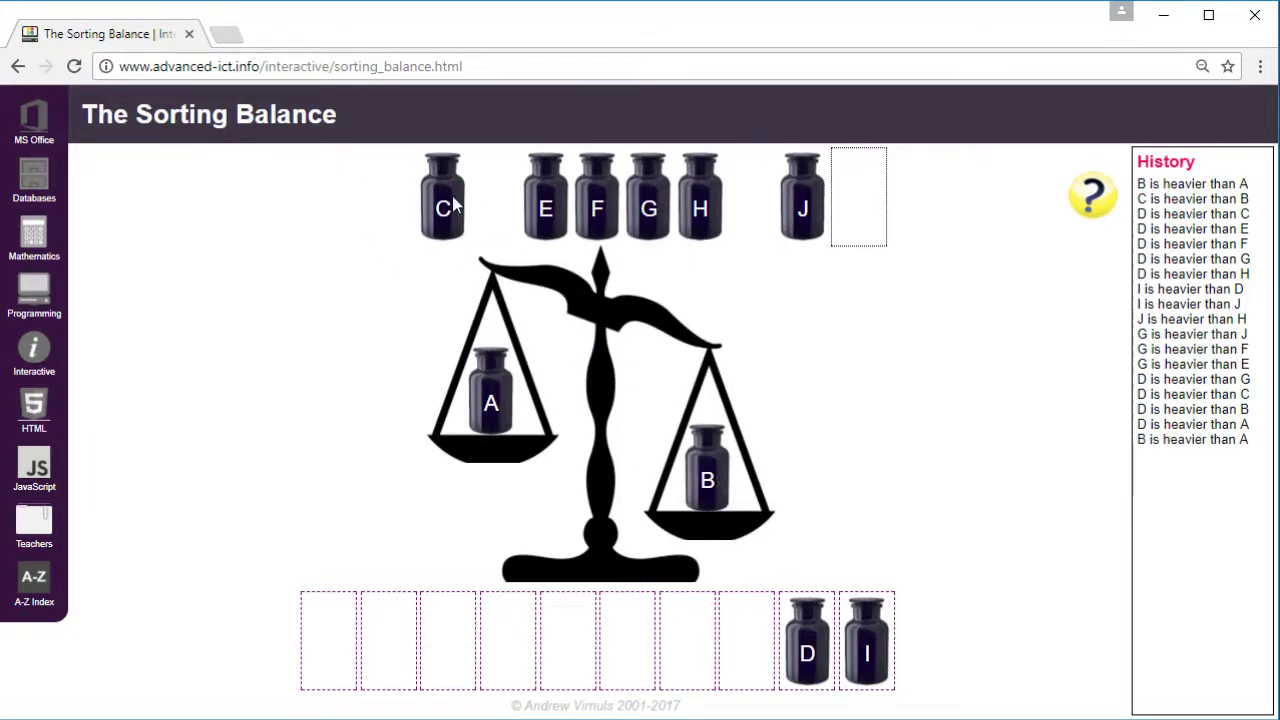
{"action": "left_click_drag", "start_coordinate": [451, 206], "coordinate": [500, 402]}
{"action": "left_click_drag", "start_coordinate": [549, 223], "coordinate": [714, 412]}
{"action": "left_click_drag", "start_coordinate": [608, 225], "coordinate": [718, 383]}
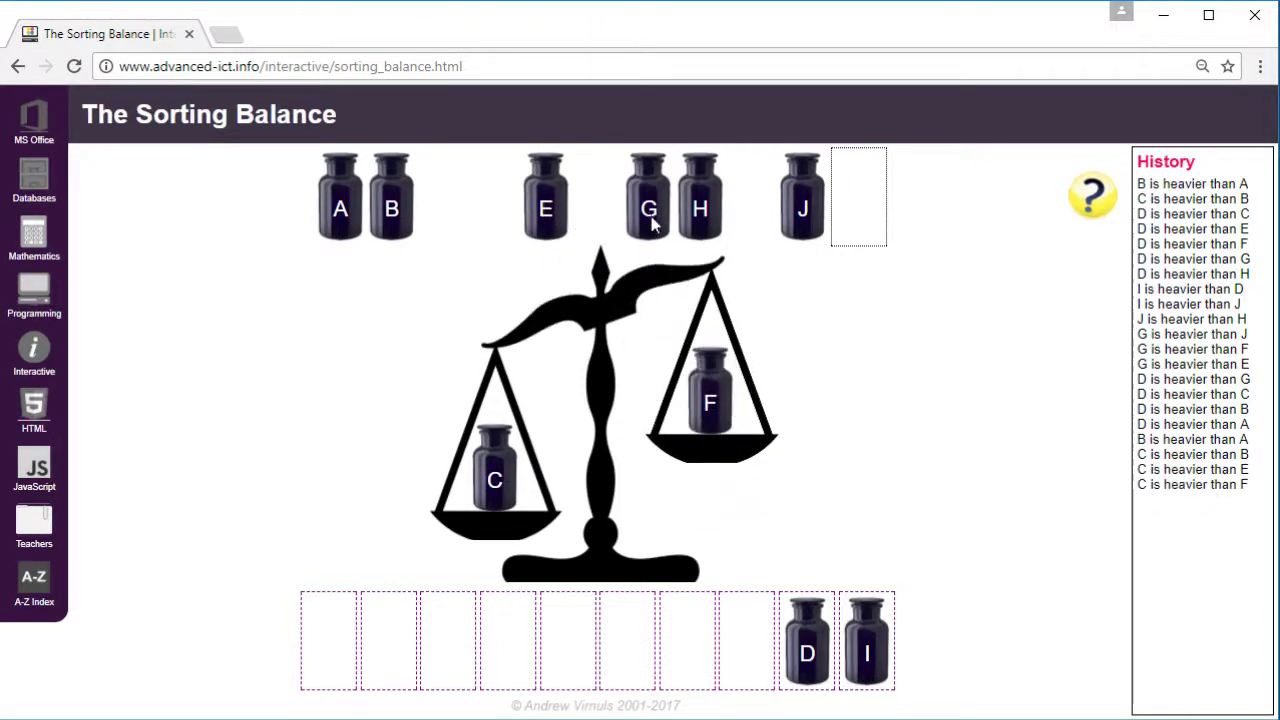
{"action": "left_click_drag", "start_coordinate": [654, 225], "coordinate": [712, 430]}
{"action": "left_click_drag", "start_coordinate": [698, 208], "coordinate": [500, 404]}
{"action": "left_click_drag", "start_coordinate": [790, 212], "coordinate": [500, 404]}
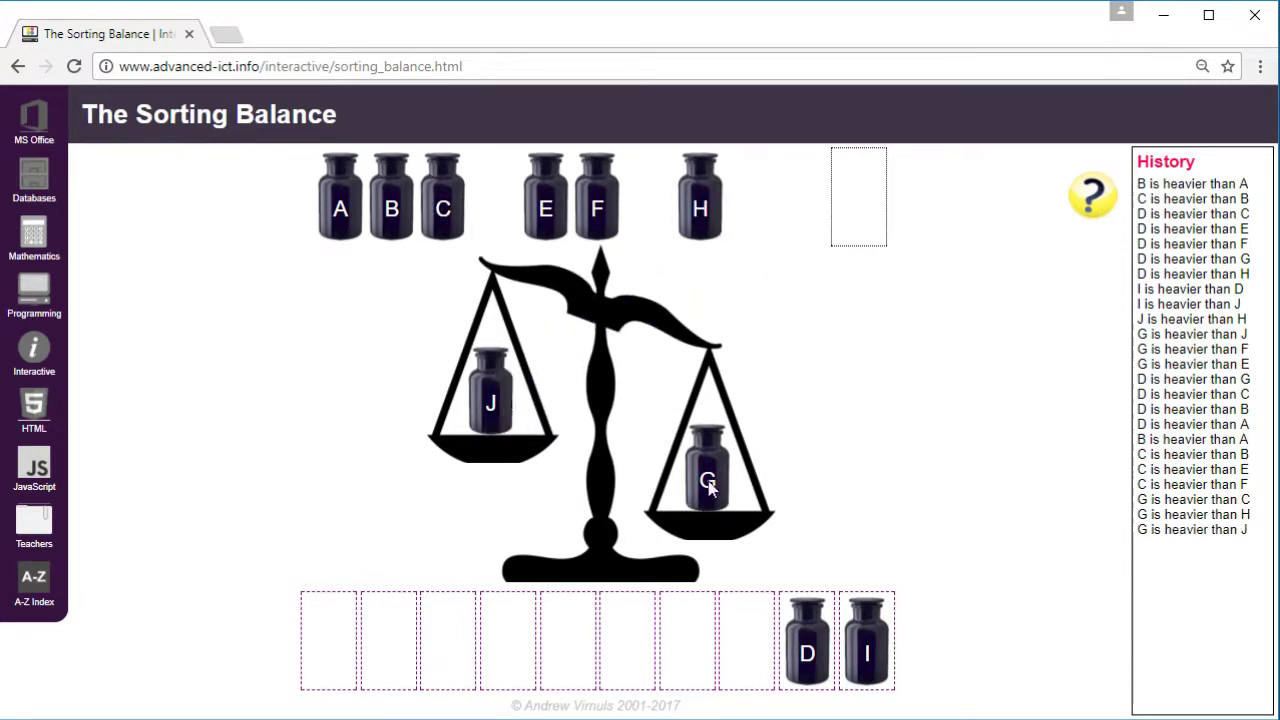
{"action": "left_click_drag", "start_coordinate": [712, 488], "coordinate": [751, 648]}
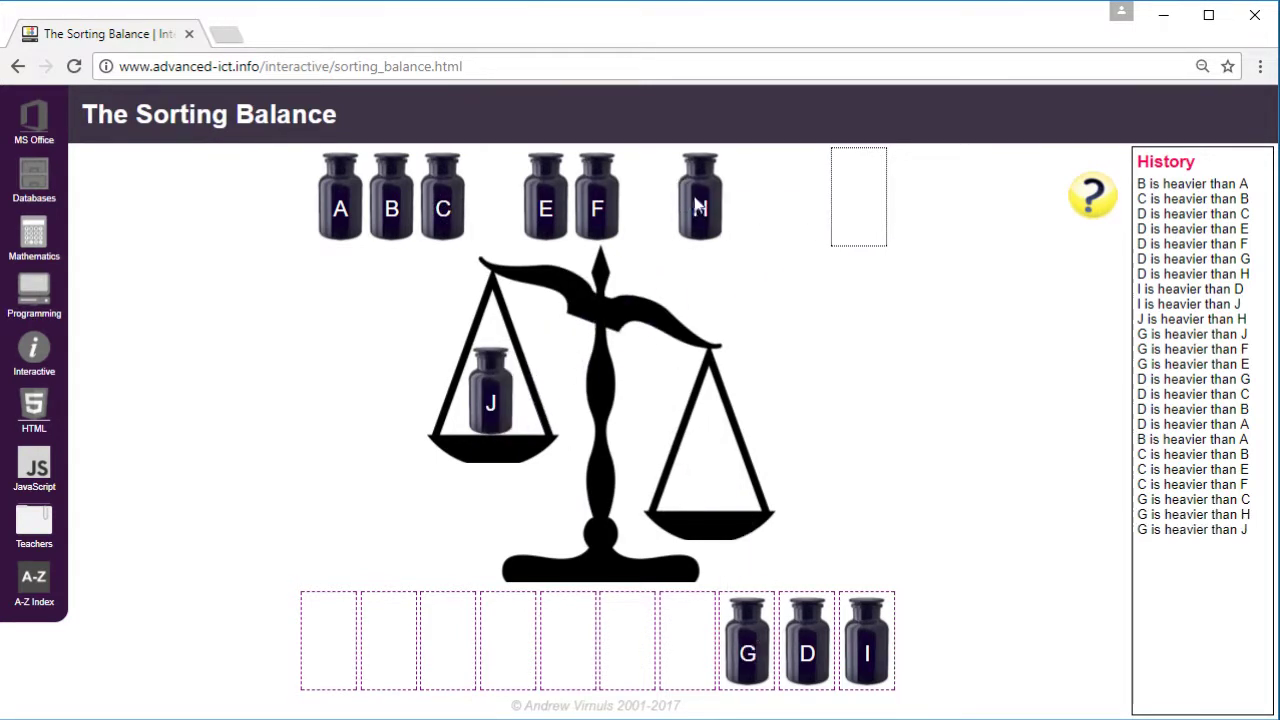
- Weigh jar J against H, F, E, C, B and A in turn and place jar J in the seventh box
{"action": "left_click_drag", "start_coordinate": [700, 206], "coordinate": [716, 430]}
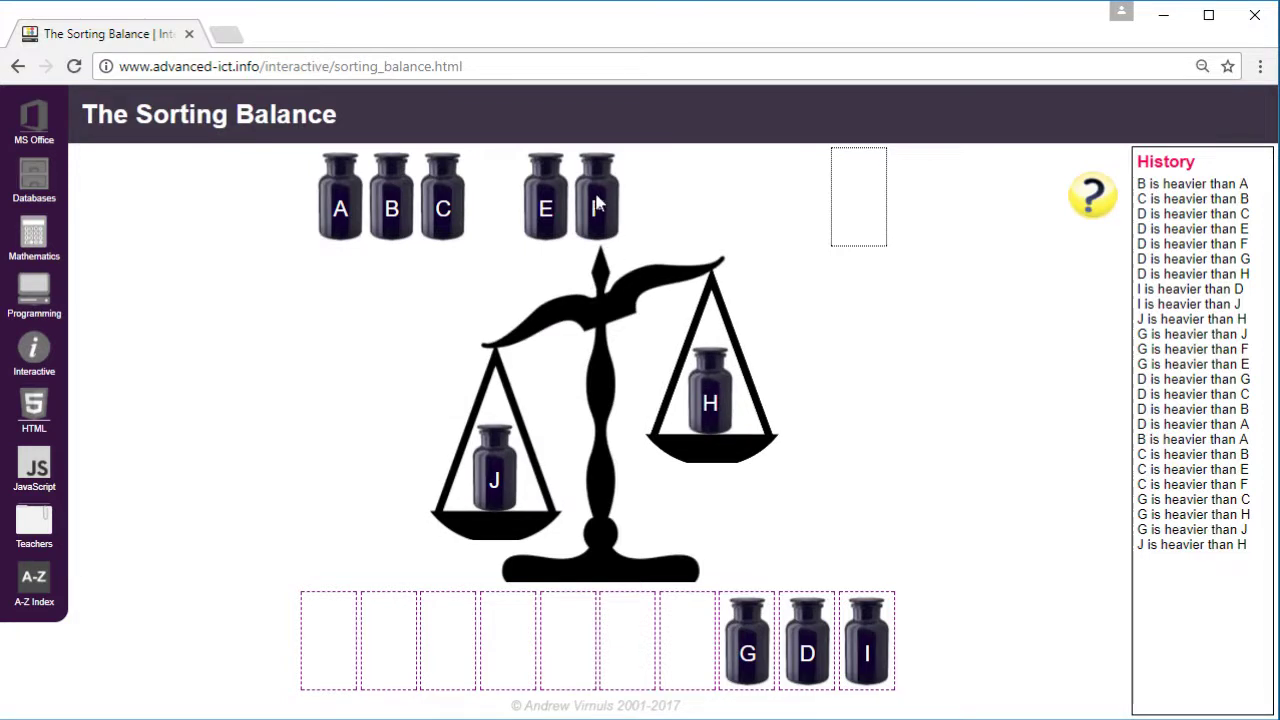
{"action": "left_click_drag", "start_coordinate": [596, 205], "coordinate": [705, 380]}
{"action": "left_click_drag", "start_coordinate": [545, 205], "coordinate": [707, 385]}
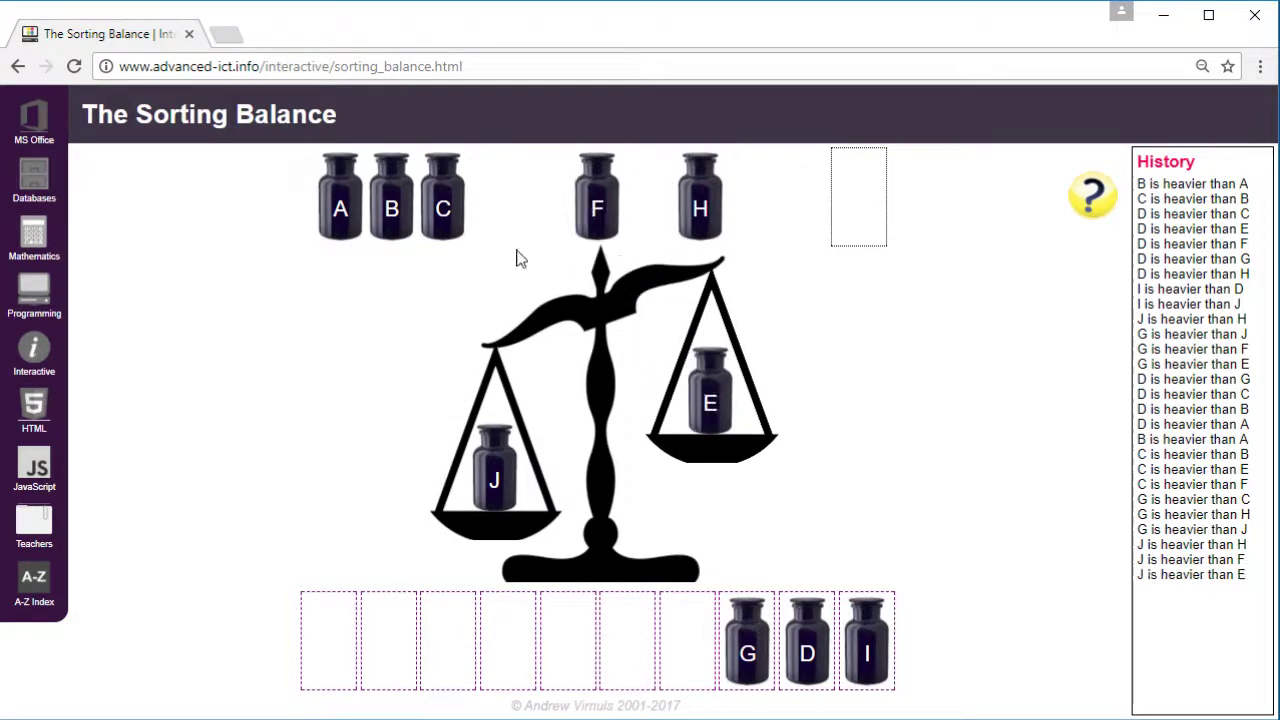
{"action": "left_click_drag", "start_coordinate": [445, 210], "coordinate": [710, 400]}
{"action": "left_click_drag", "start_coordinate": [408, 222], "coordinate": [715, 410]}
{"action": "left_click_drag", "start_coordinate": [362, 220], "coordinate": [712, 405]}
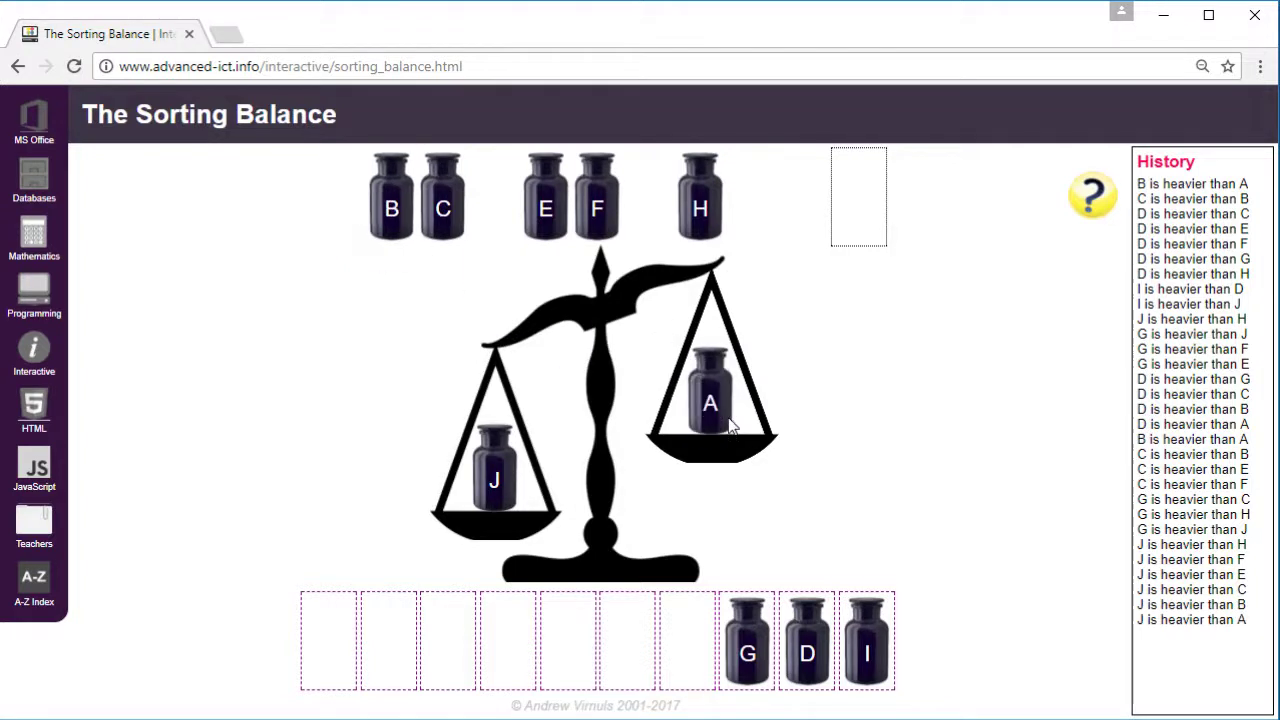
{"action": "left_click_drag", "start_coordinate": [488, 470], "coordinate": [688, 640]}
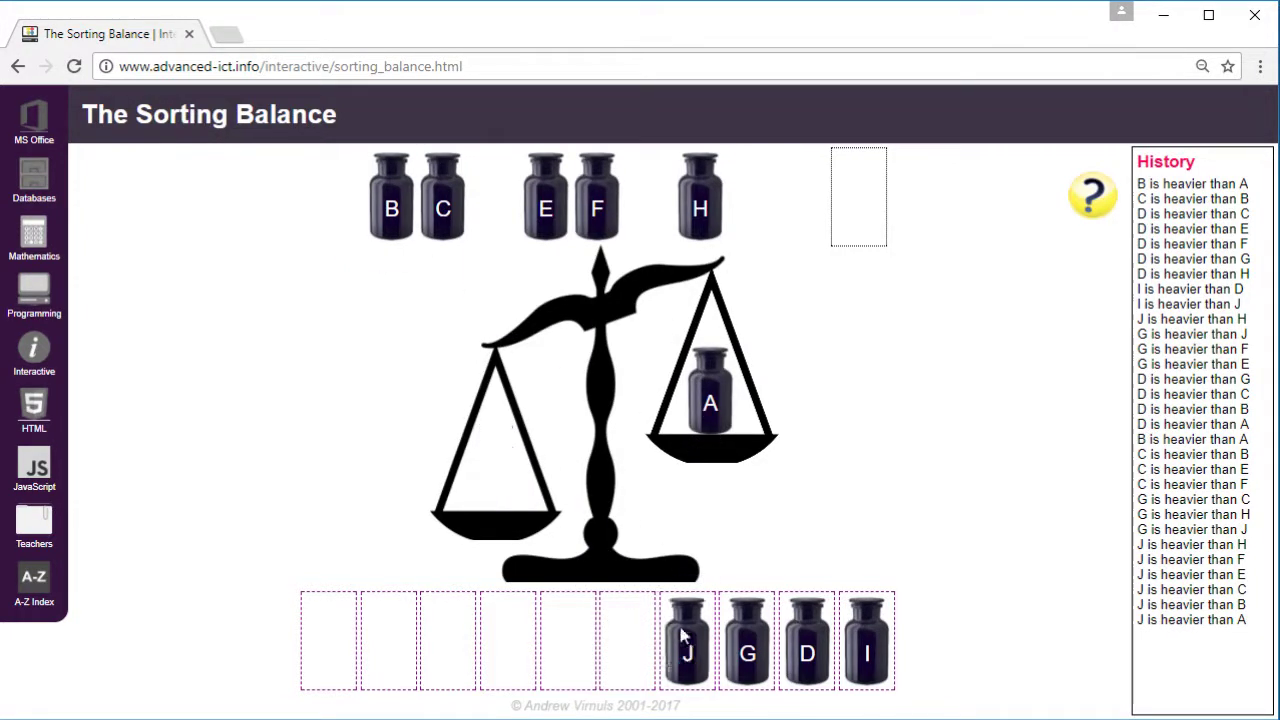
- Weigh the remaining jars A, H, F, E, C and B, keeping the heavier each time, and place jar C in the sixth box
{"action": "left_click_drag", "start_coordinate": [706, 236], "coordinate": [503, 493]}
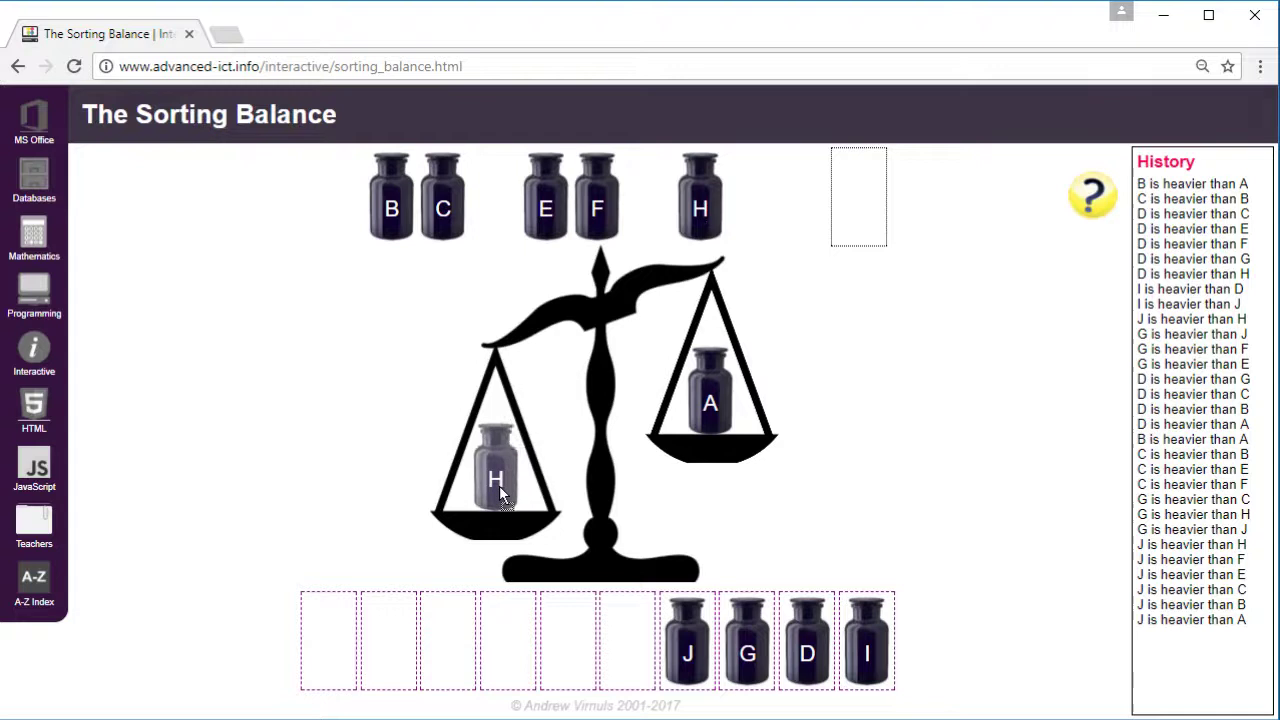
{"action": "left_click_drag", "start_coordinate": [612, 208], "coordinate": [733, 410]}
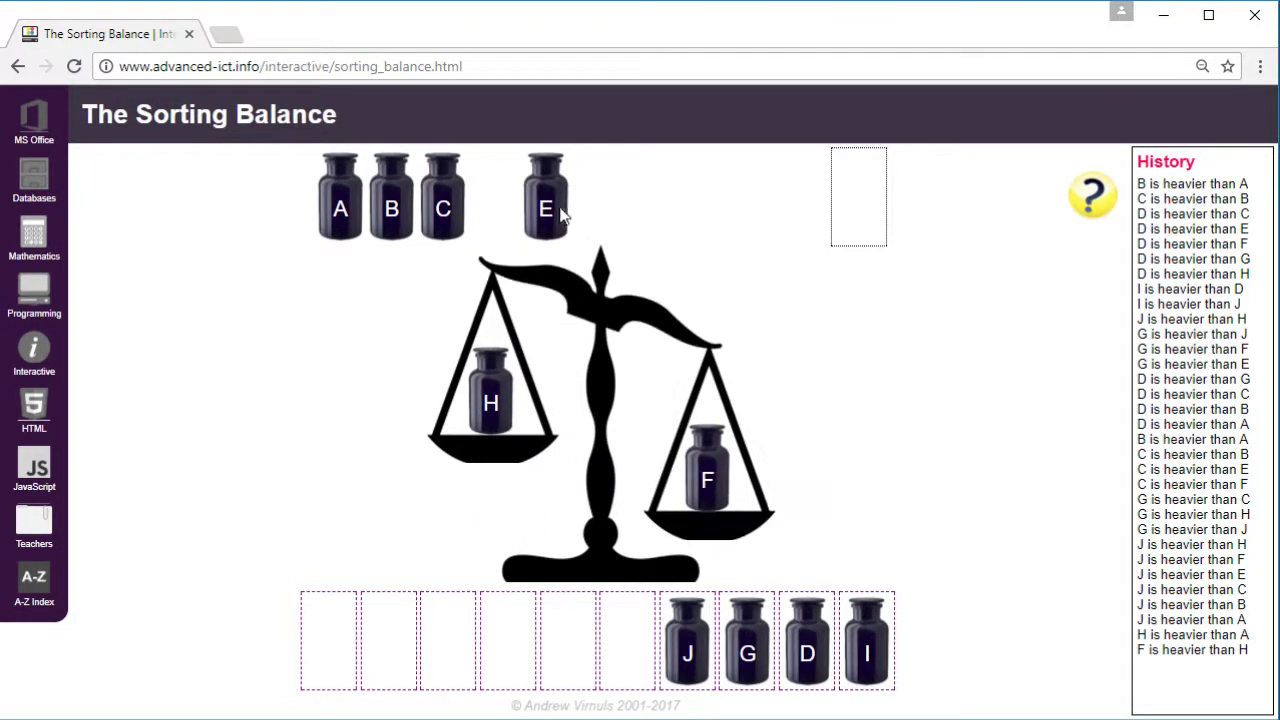
{"action": "left_click_drag", "start_coordinate": [552, 212], "coordinate": [491, 410]}
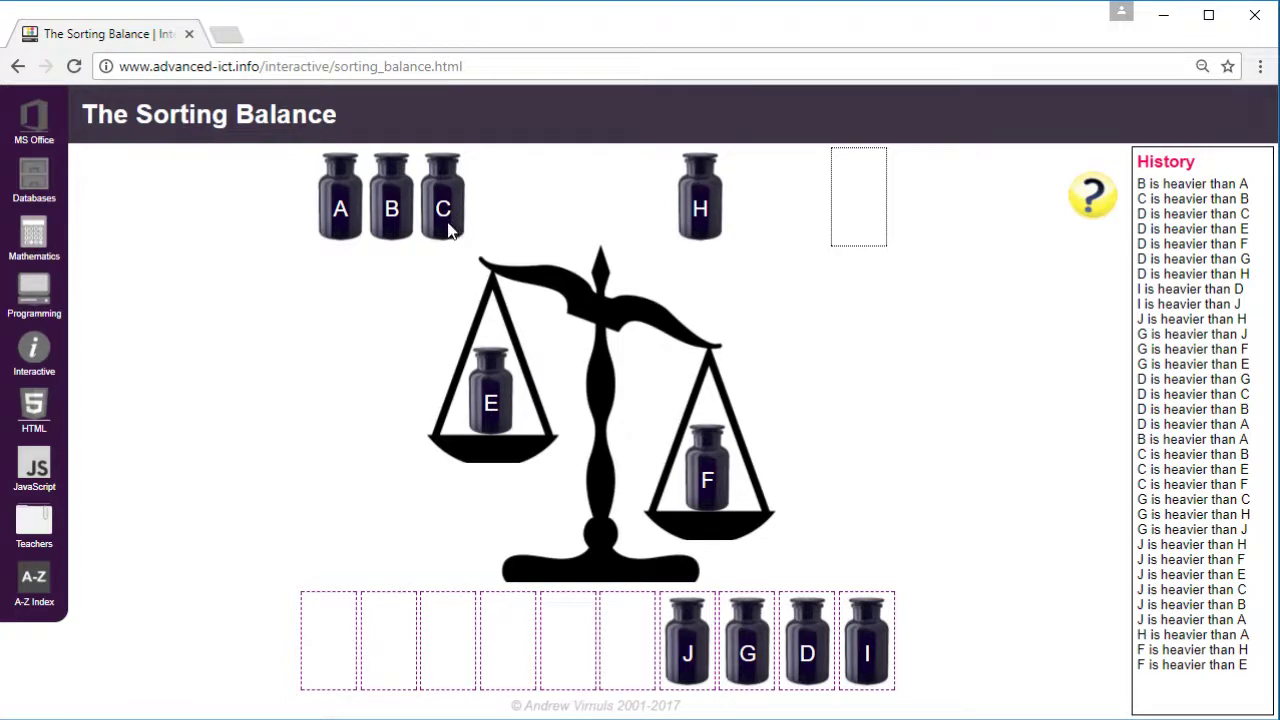
{"action": "left_click_drag", "start_coordinate": [456, 232], "coordinate": [489, 405]}
{"action": "left_click_drag", "start_coordinate": [391, 208], "coordinate": [710, 405]}
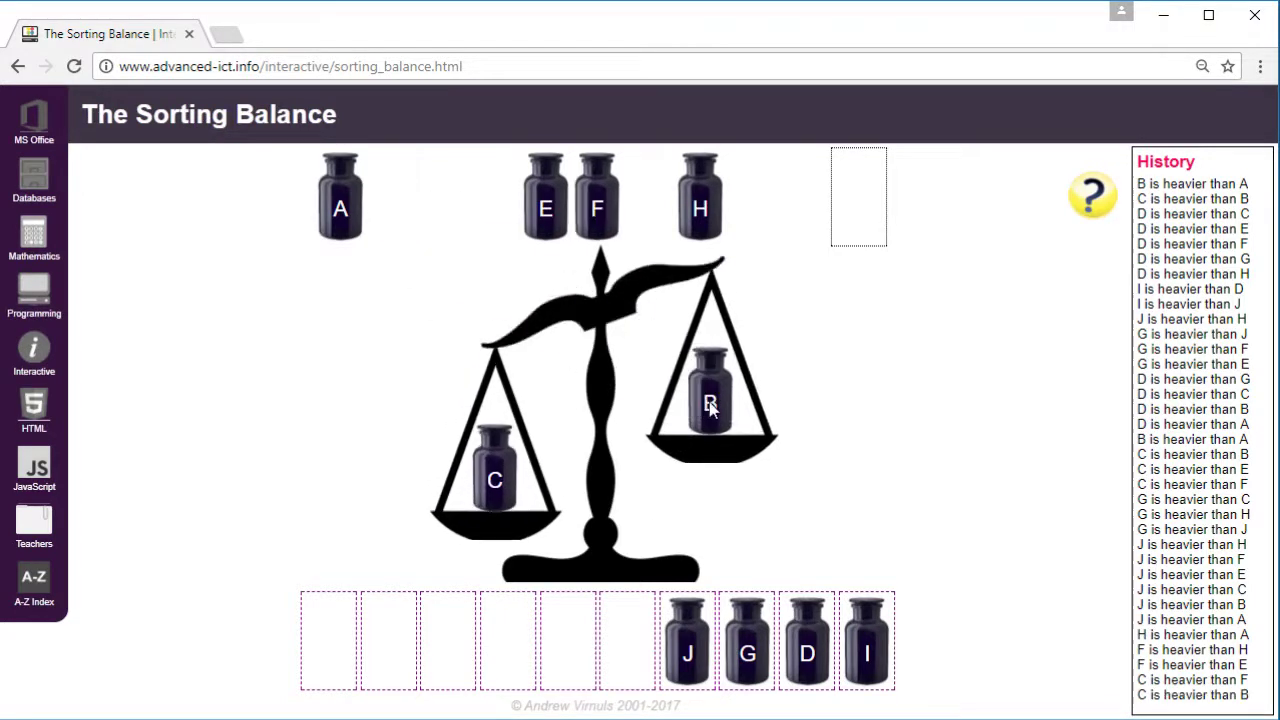
{"action": "left_click_drag", "start_coordinate": [362, 222], "coordinate": [723, 400]}
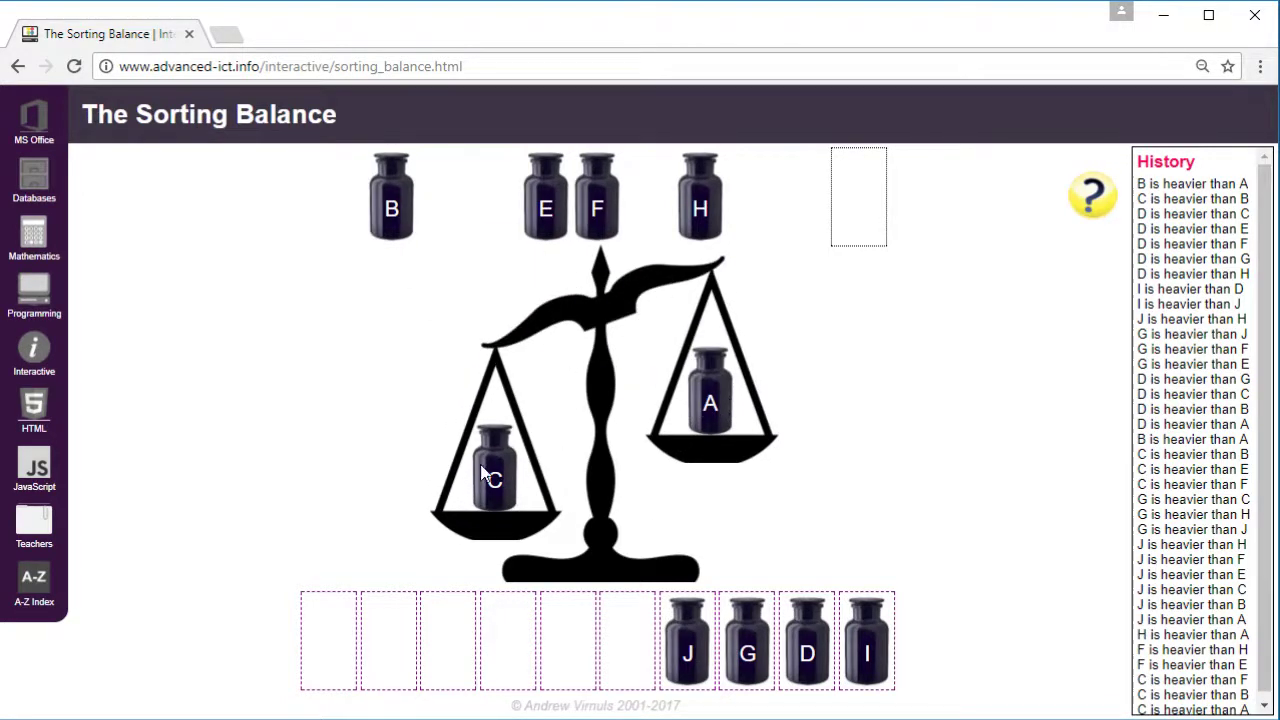
{"action": "left_click_drag", "start_coordinate": [488, 476], "coordinate": [628, 652]}
- Weigh jar H against A and F, compare jar F with E, B and A, and place jar F in the fifth box
{"action": "left_click_drag", "start_coordinate": [708, 214], "coordinate": [507, 478]}
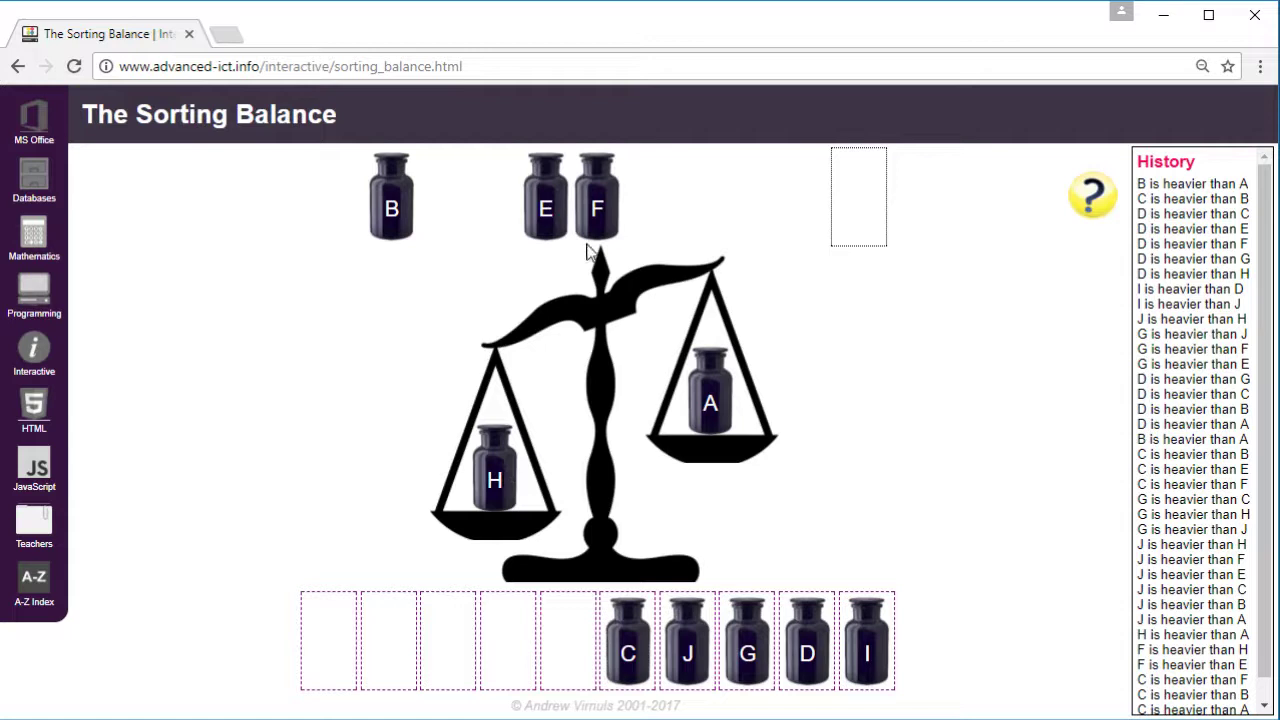
{"action": "left_click_drag", "start_coordinate": [604, 214], "coordinate": [705, 380]}
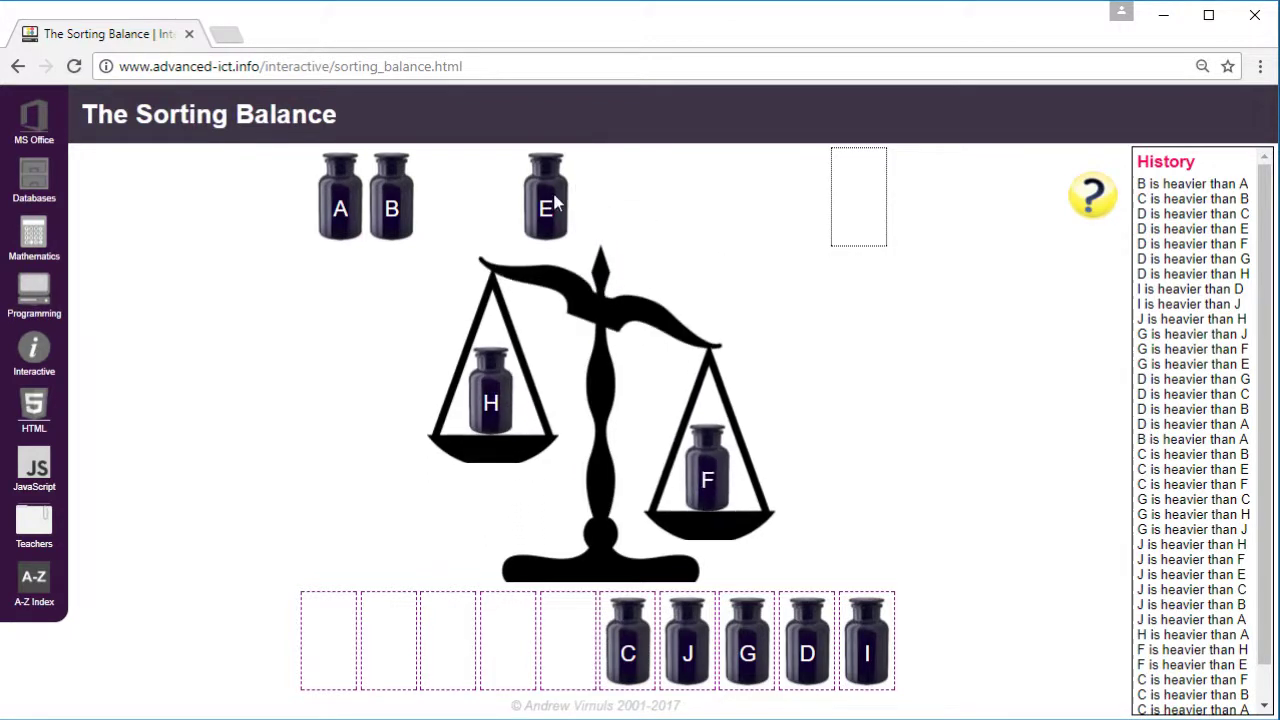
{"action": "left_click_drag", "start_coordinate": [548, 208], "coordinate": [516, 398]}
{"action": "left_click_drag", "start_coordinate": [545, 210], "coordinate": [484, 400]}
{"action": "left_click_drag", "start_coordinate": [401, 215], "coordinate": [498, 394]}
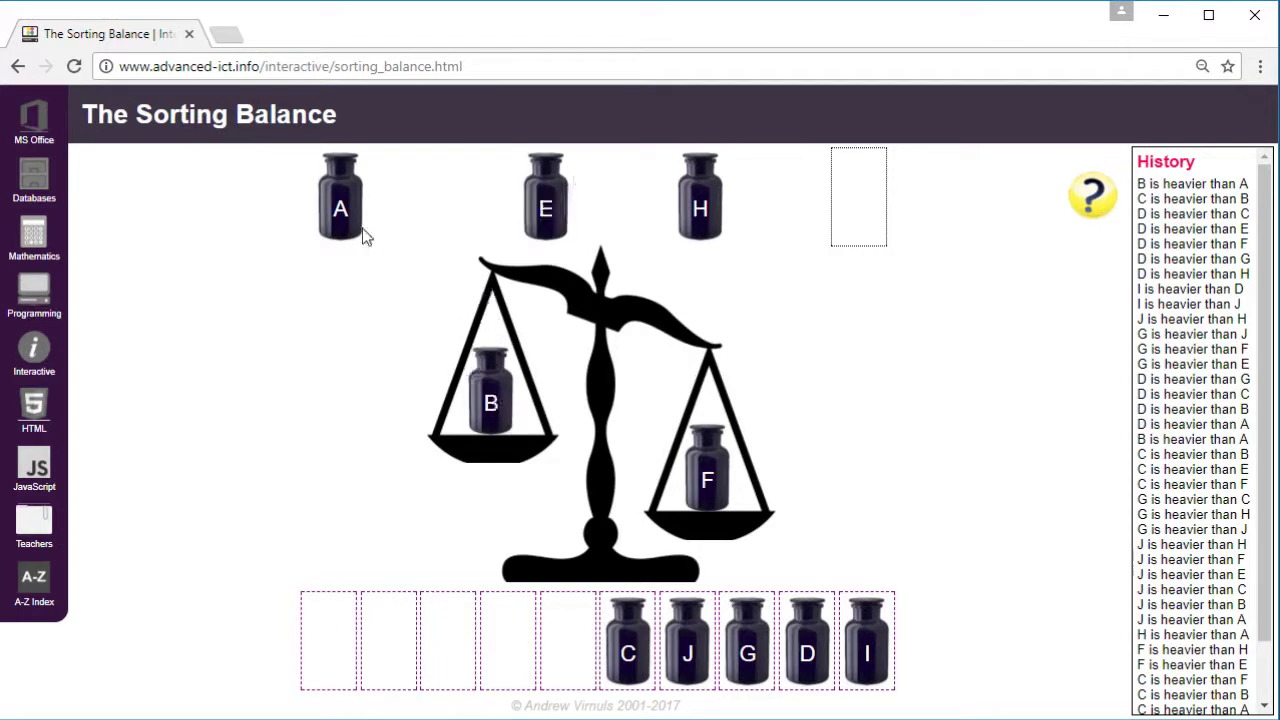
{"action": "left_click_drag", "start_coordinate": [362, 228], "coordinate": [490, 395]}
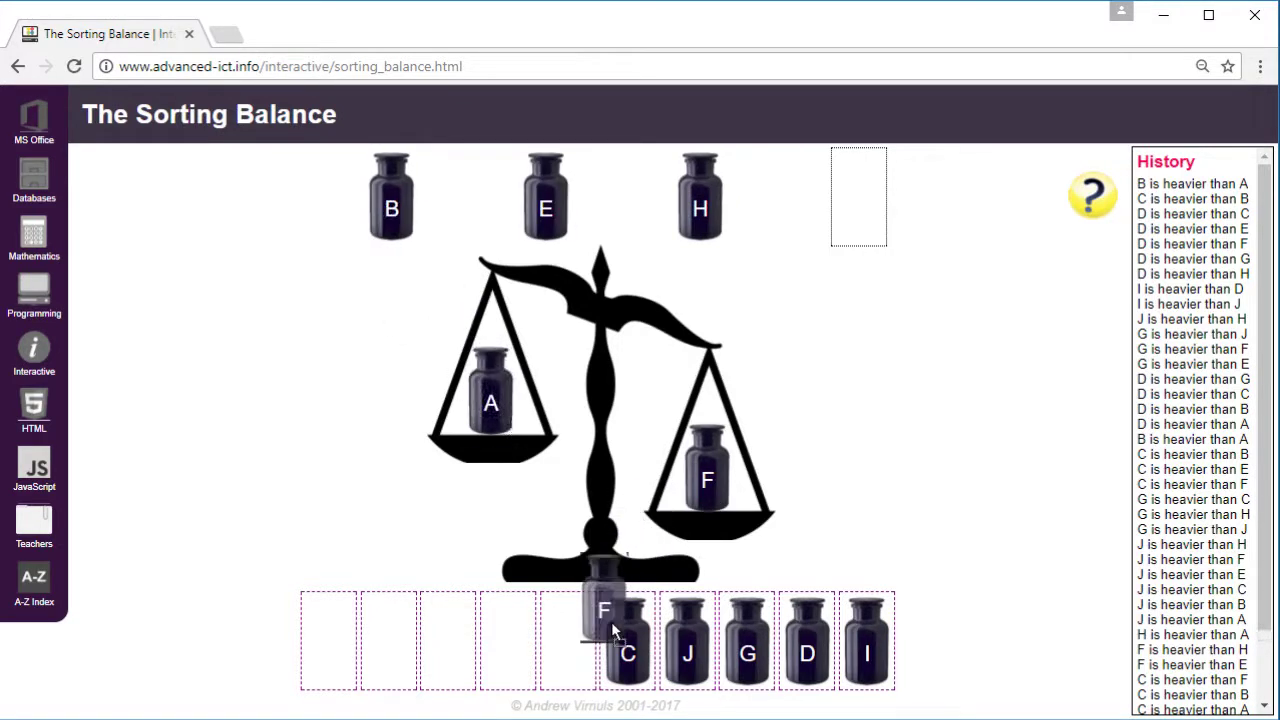
{"action": "left_click_drag", "start_coordinate": [611, 621], "coordinate": [578, 650]}
- Weigh the remaining jars A, B, E and H, and place jar H in the fourth box
{"action": "left_click_drag", "start_coordinate": [408, 222], "coordinate": [700, 445]}
{"action": "left_click_drag", "start_coordinate": [560, 210], "coordinate": [505, 400]}
{"action": "left_click_drag", "start_coordinate": [700, 205], "coordinate": [509, 645]}
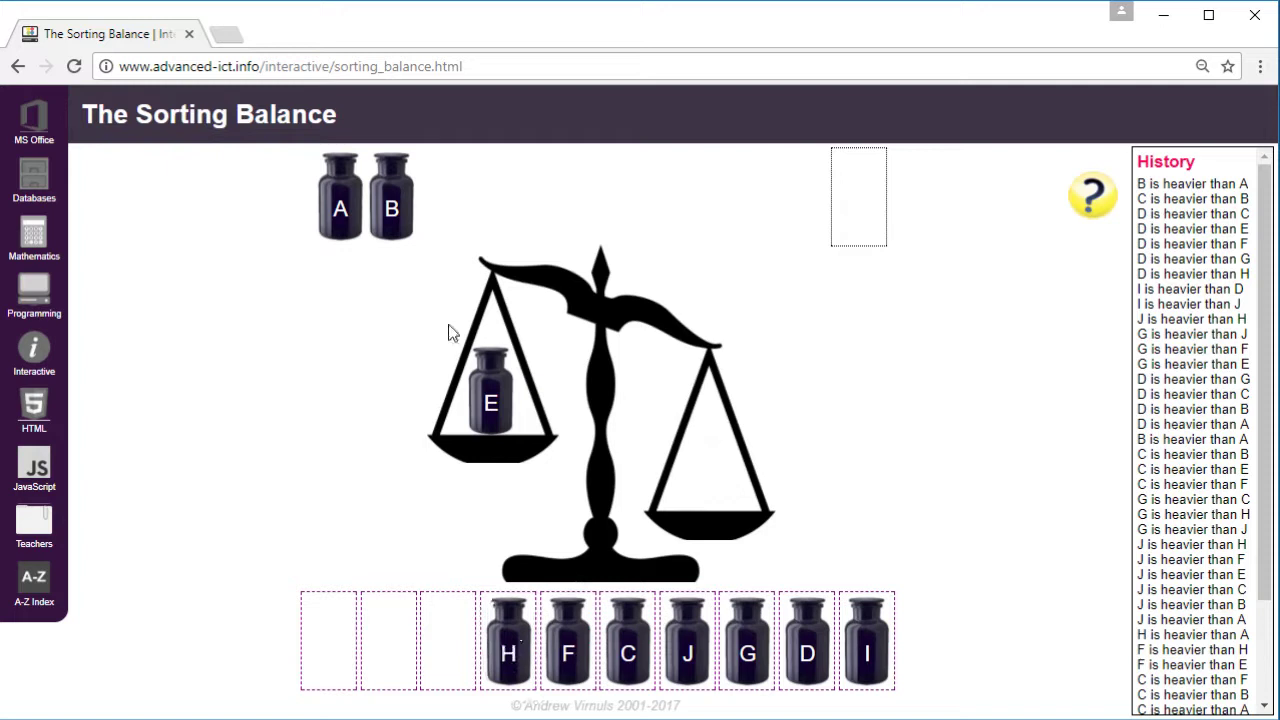
- Weigh jar E against jars A and B and place jar E in the third box
{"action": "left_click_drag", "start_coordinate": [357, 212], "coordinate": [718, 484]}
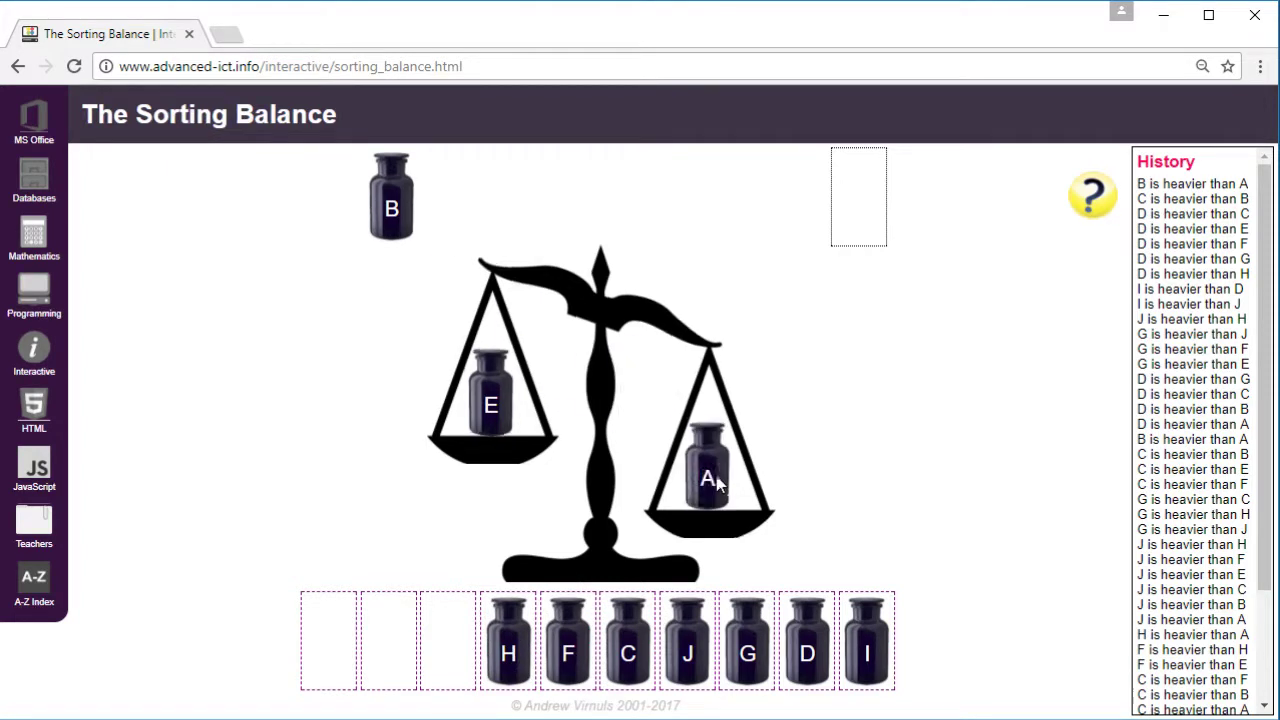
{"action": "left_click_drag", "start_coordinate": [409, 215], "coordinate": [700, 385]}
{"action": "left_click_drag", "start_coordinate": [492, 470], "coordinate": [452, 640]}
- Weigh jar A against B, place B in the second box and A in the first, and start again with new jars
{"action": "left_click_drag", "start_coordinate": [343, 199], "coordinate": [499, 480]}
{"action": "left_click_drag", "start_coordinate": [725, 475], "coordinate": [398, 655]}
{"action": "left_click_drag", "start_coordinate": [492, 412], "coordinate": [336, 655]}
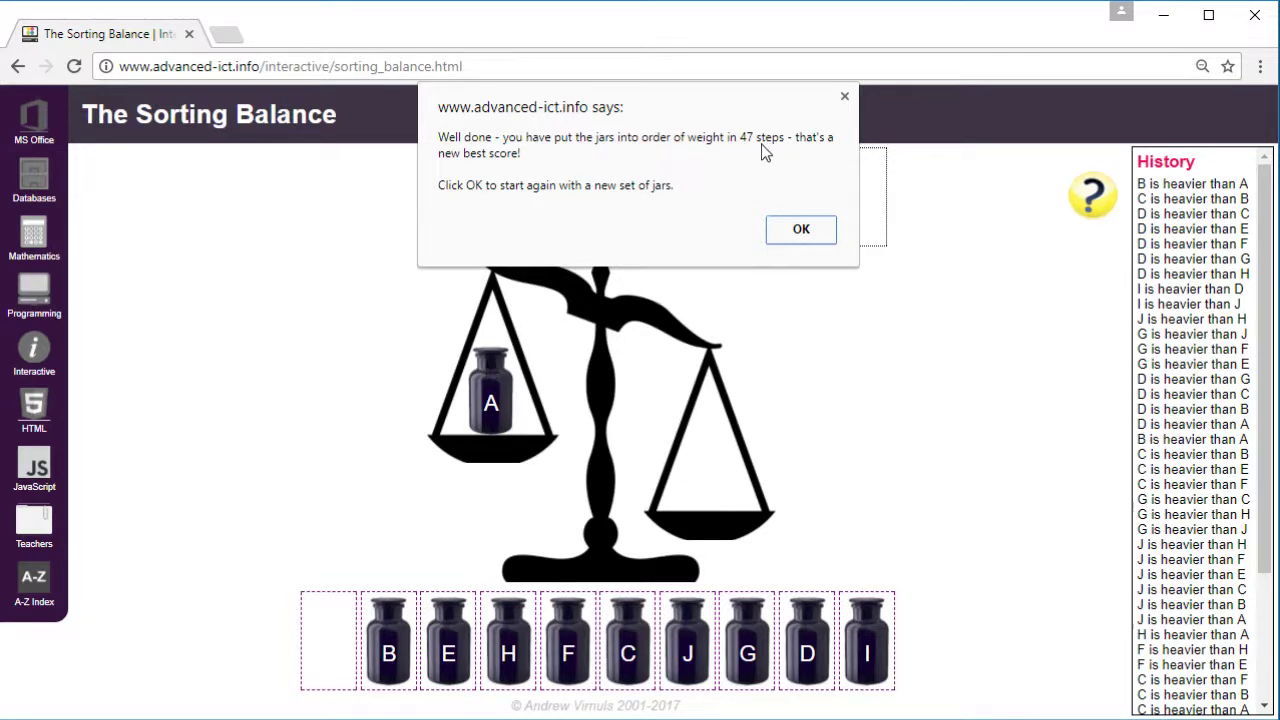
{"action": "left_click", "coordinate": [800, 230]}
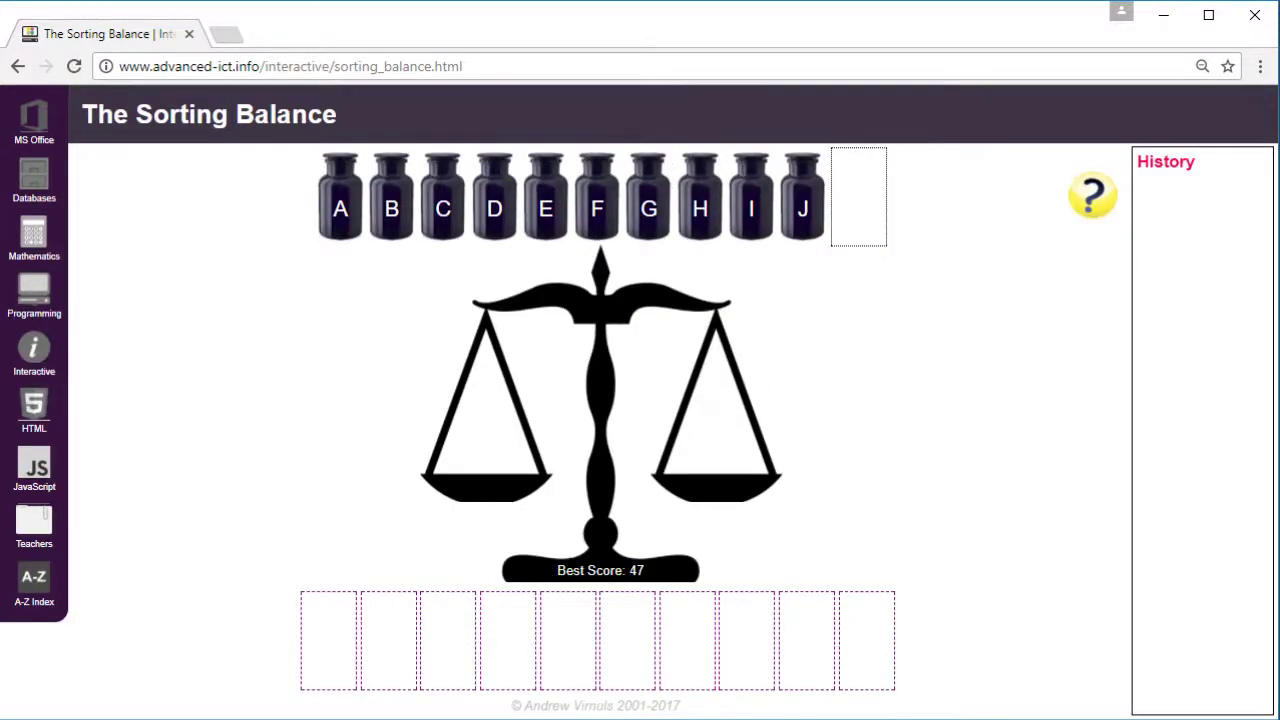